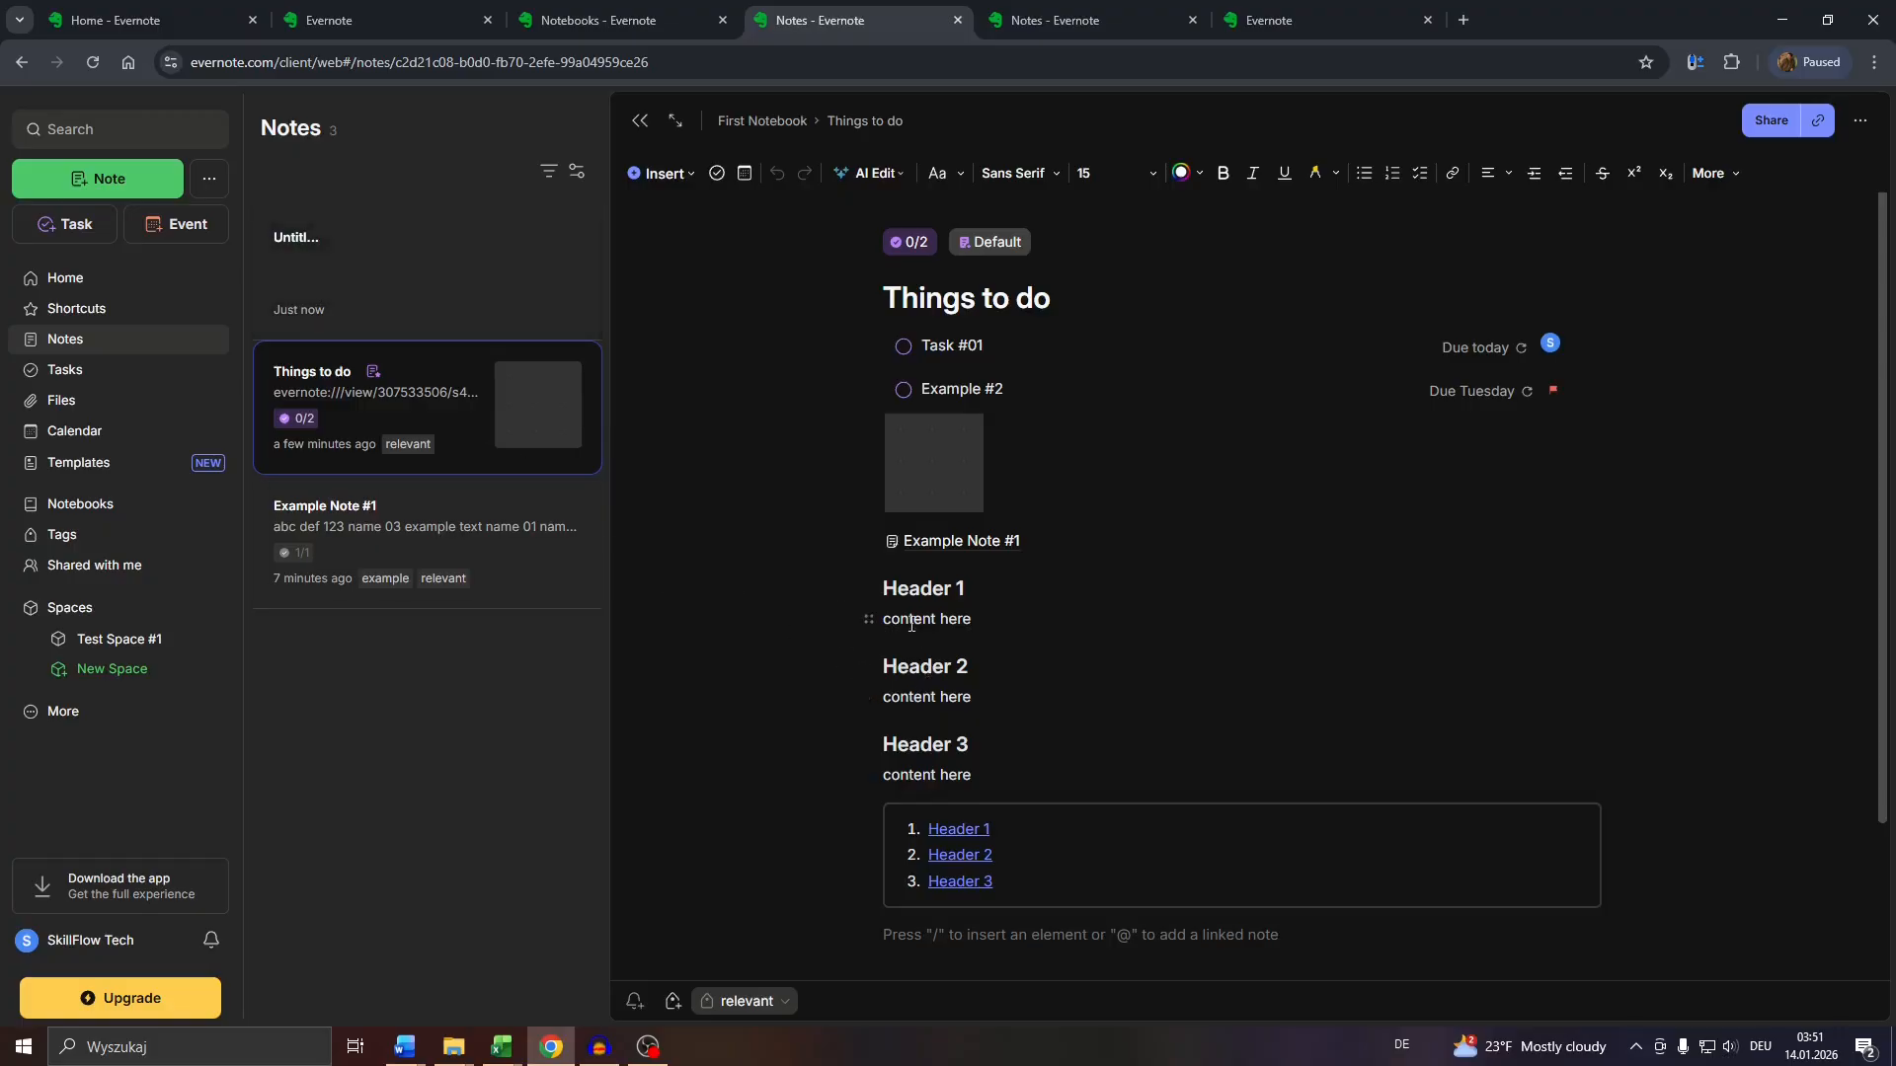
Step: Open the untitled note from the notes list
left_click(495, 270)
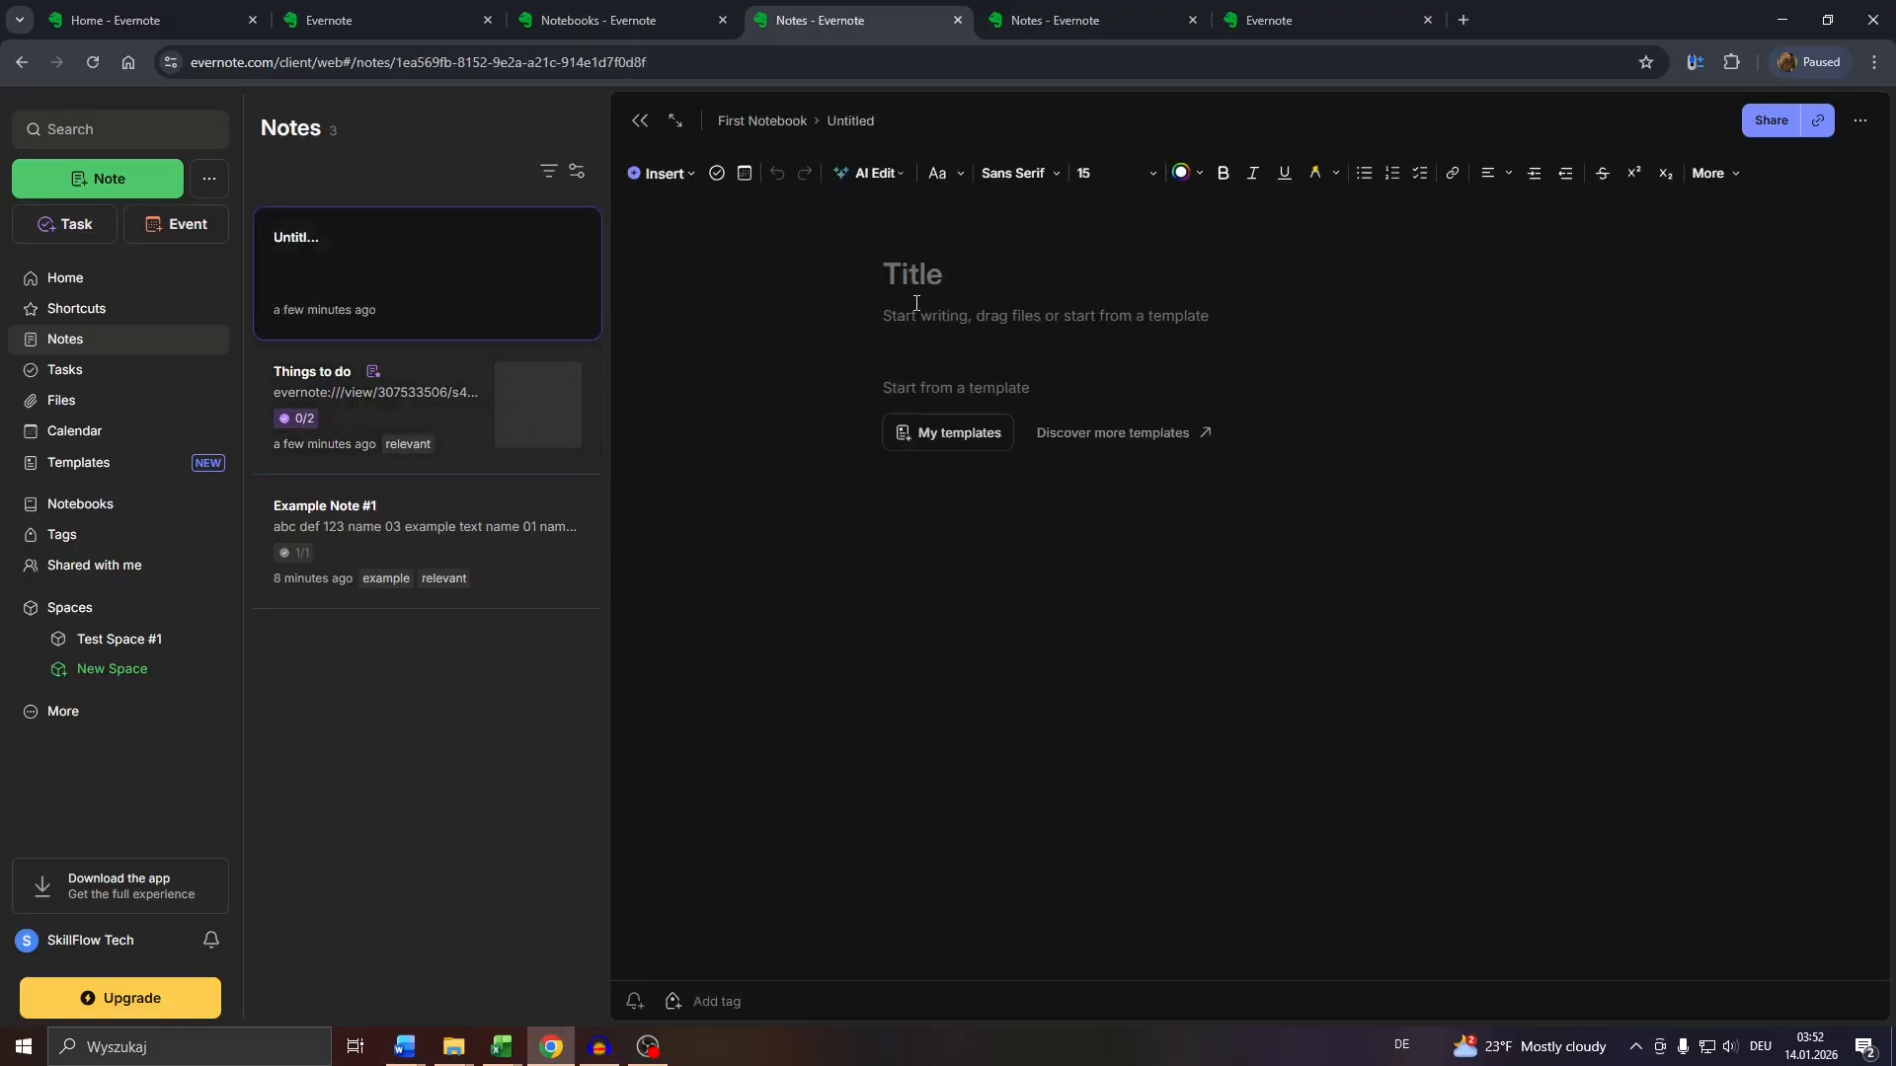
Step: Insert a table of contents into the empty body of the untitled note
left_click(875, 337)
type("/t")
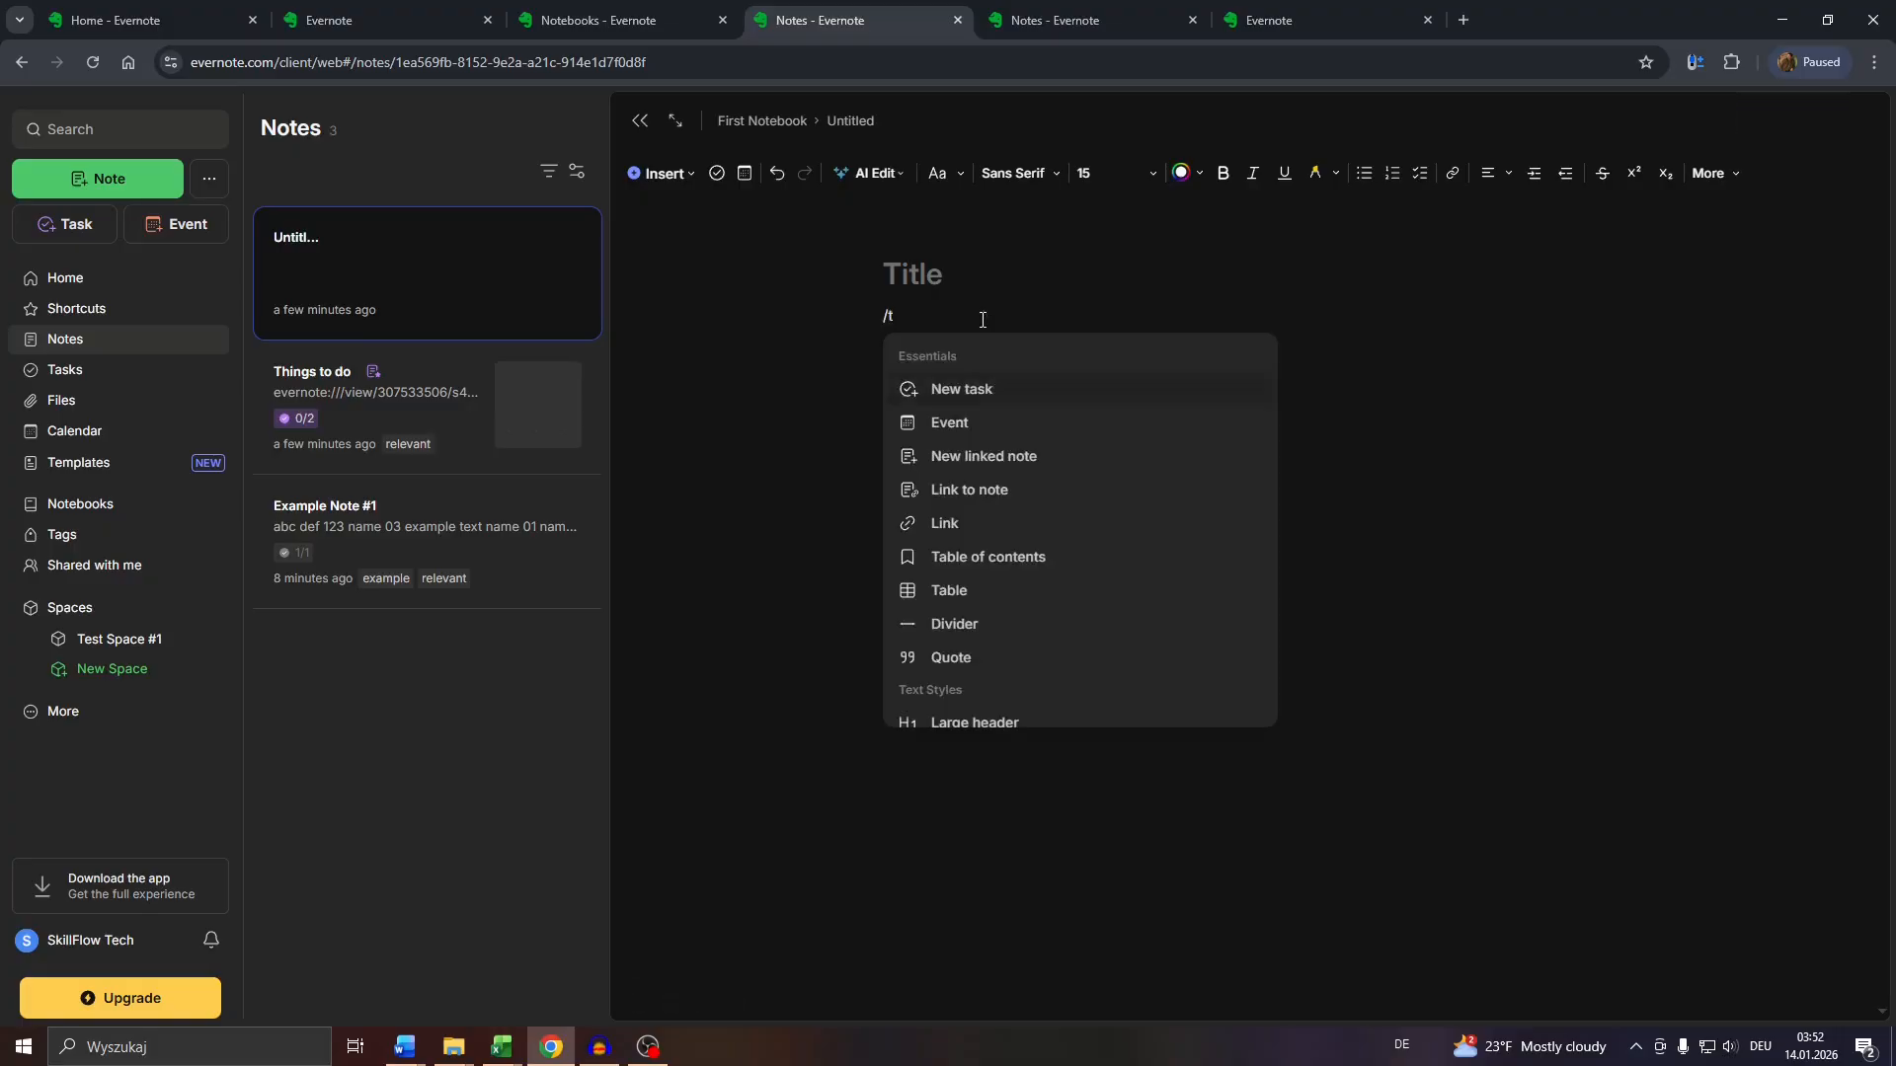
type("ab")
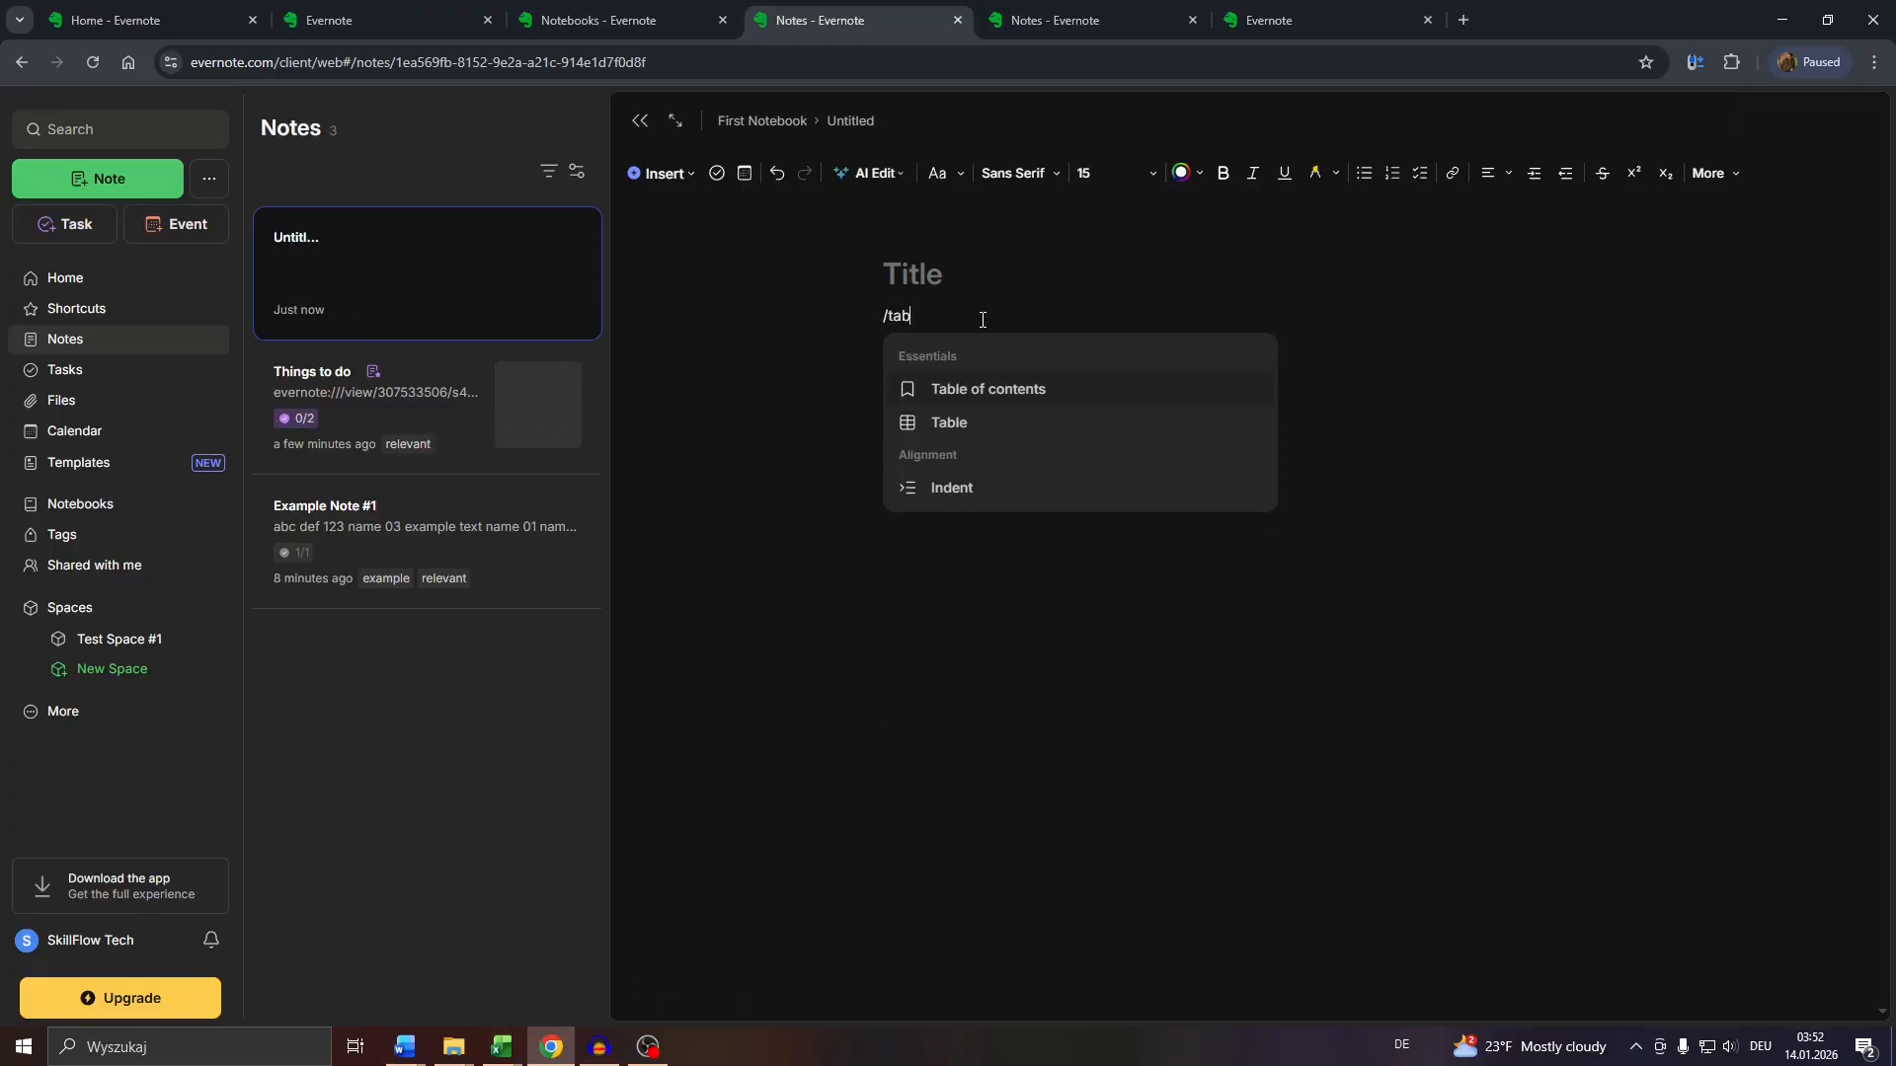
left_click(986, 398)
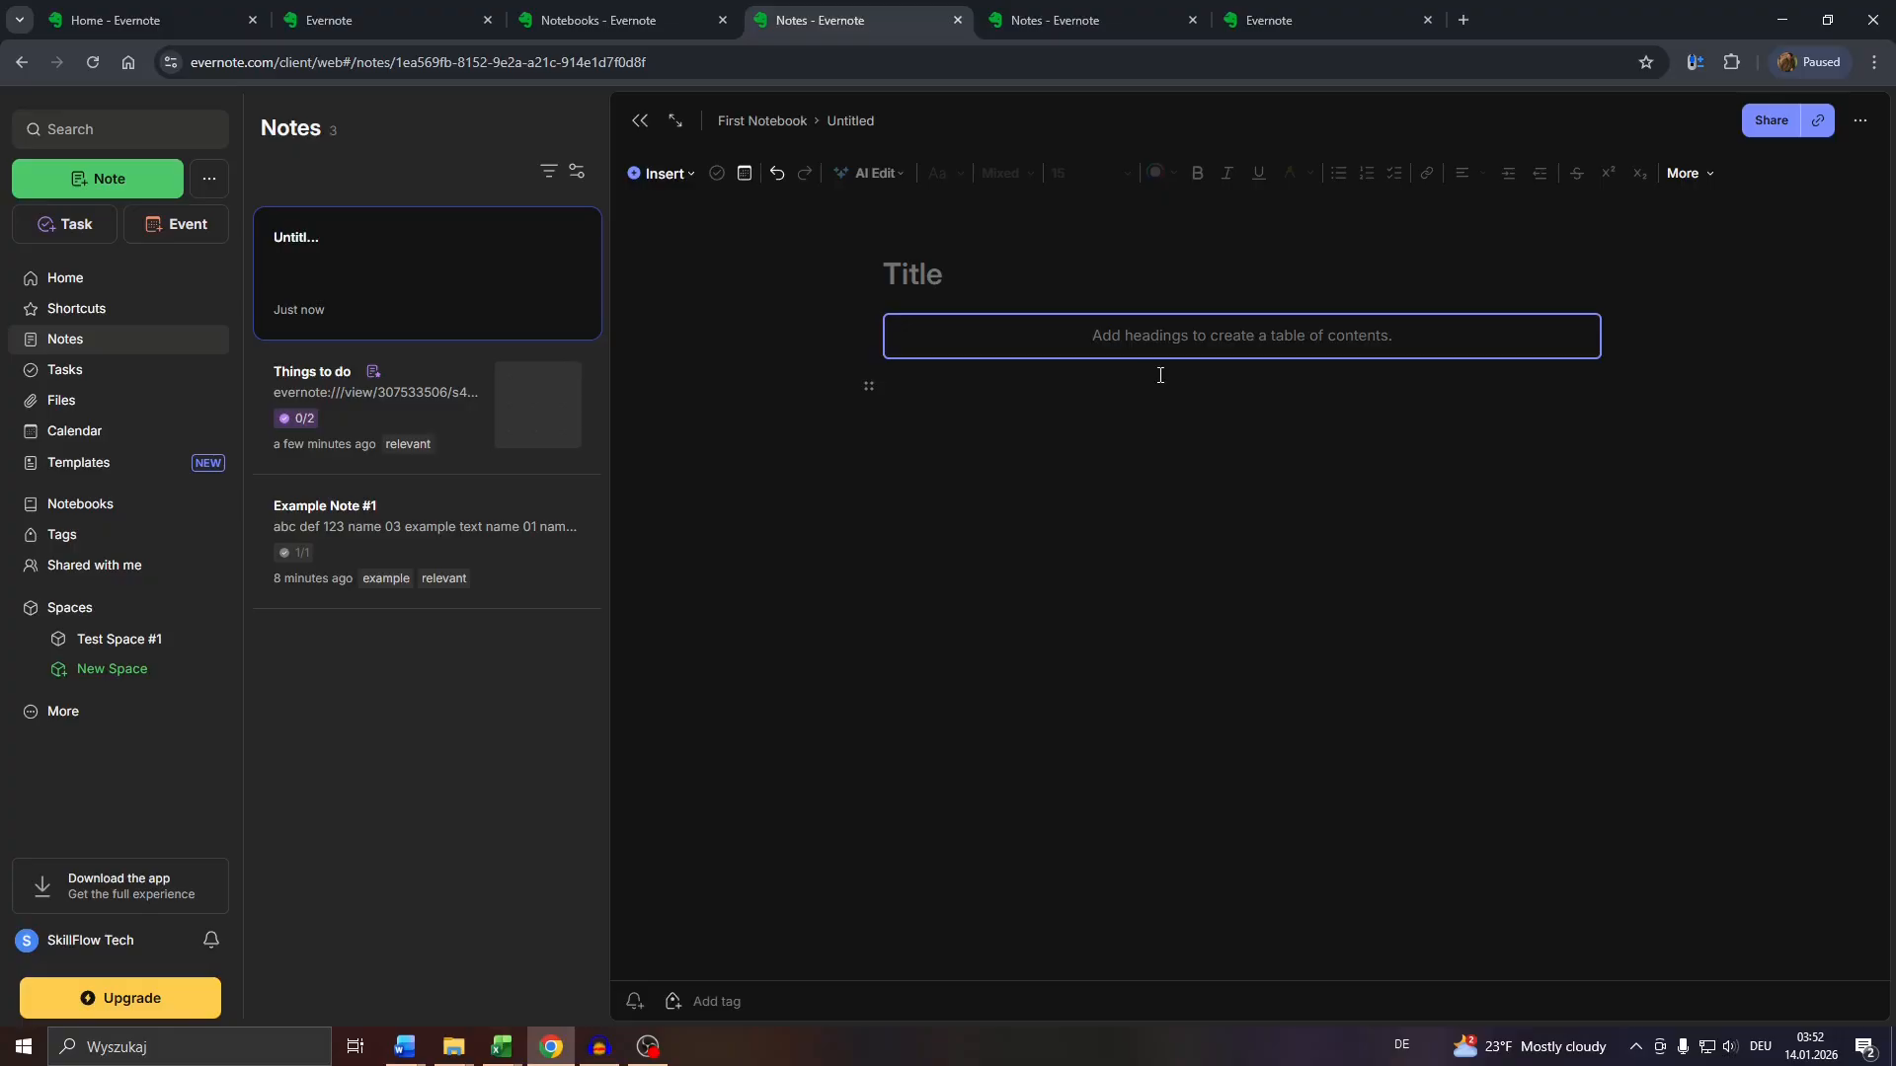
Step: Undo the table of contents in the untitled note and clear the leftover "/tab" text
key("ctrl+z")
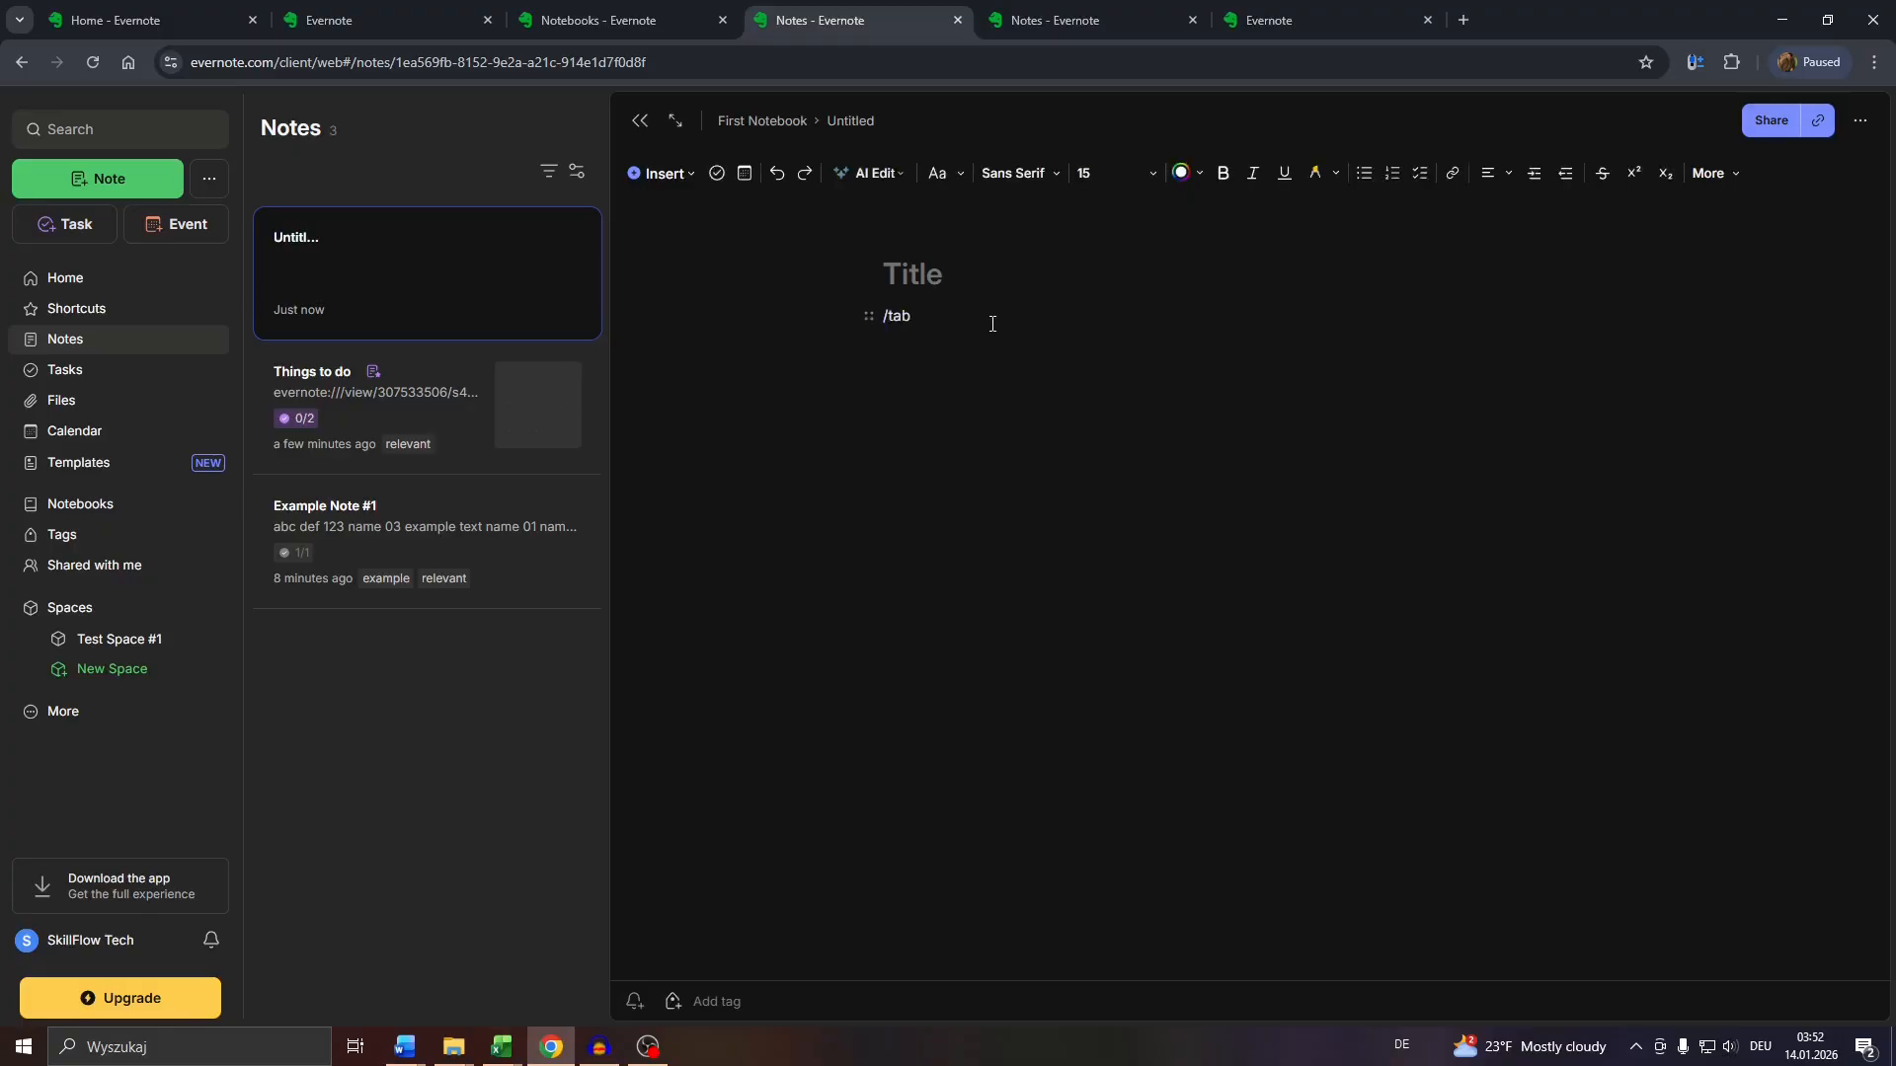
key("BackSpace")
key("BackSpace")
key("BackSpace")
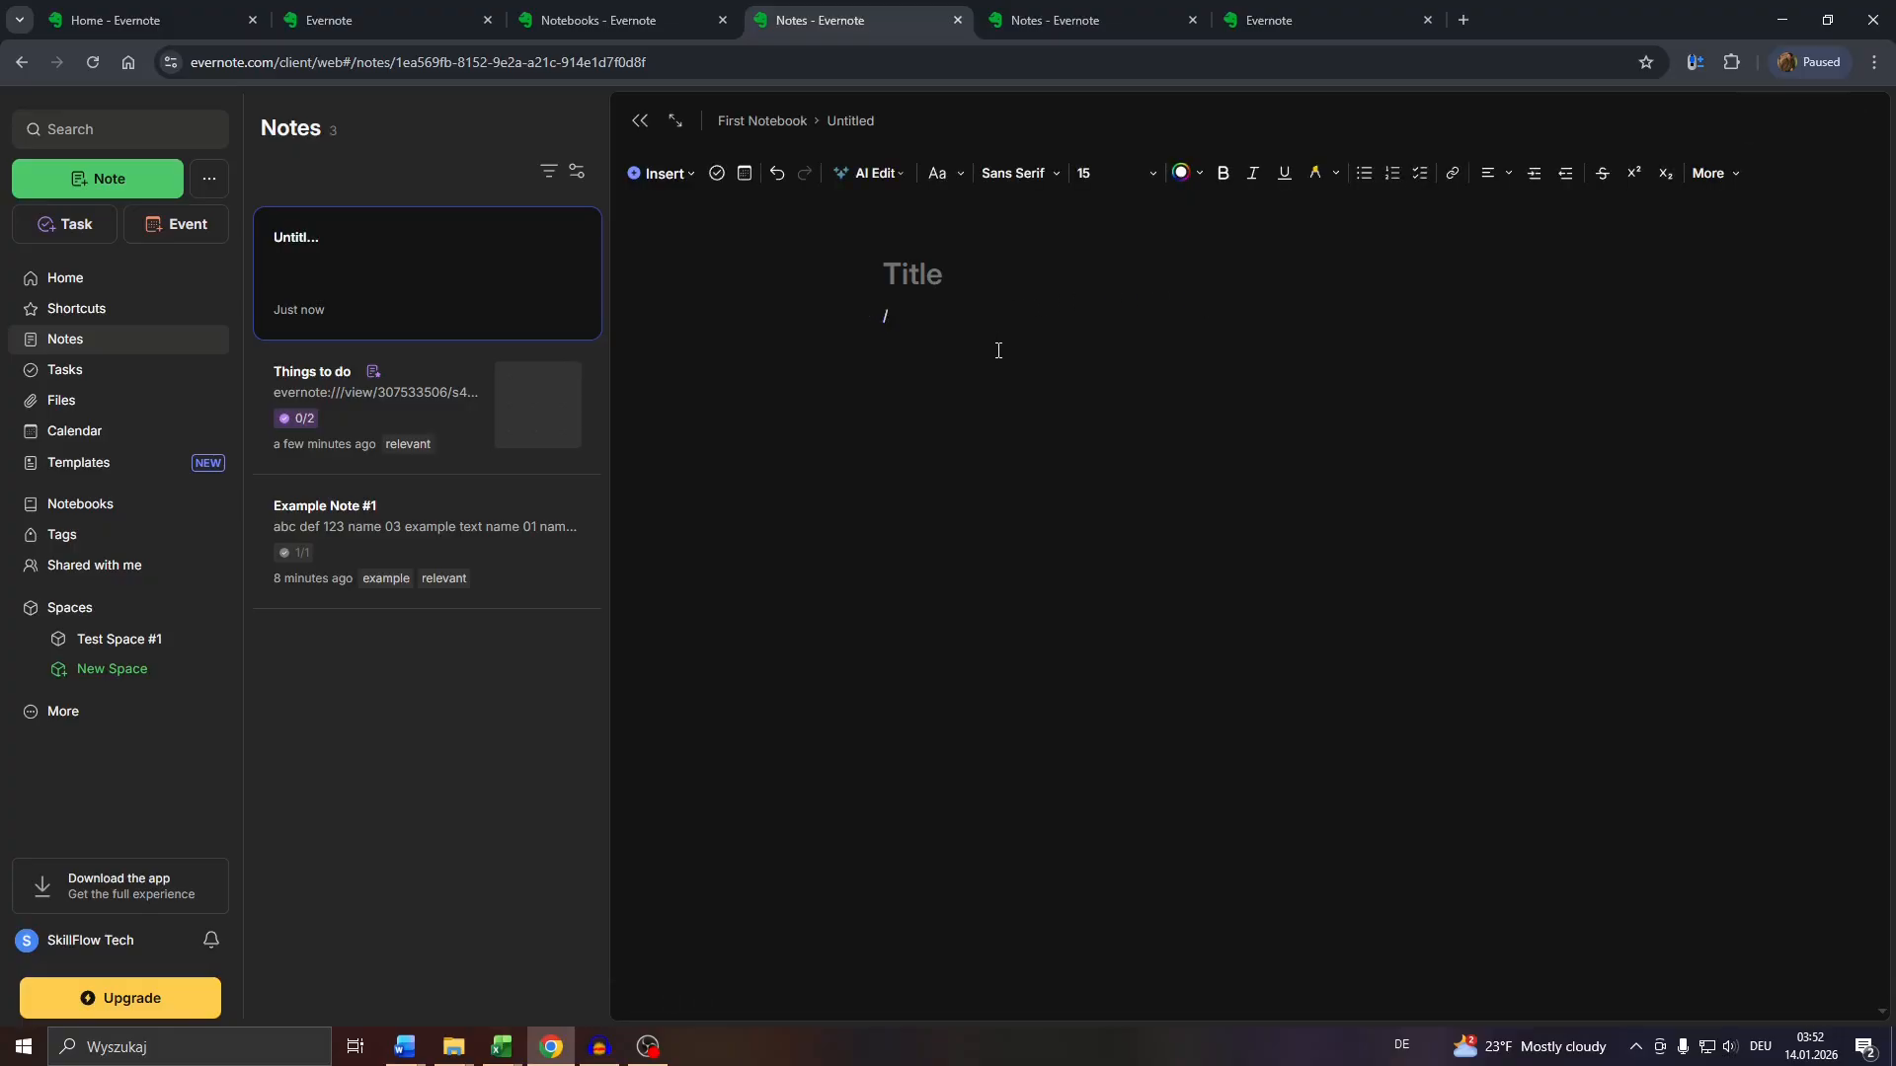
key("BackSpace")
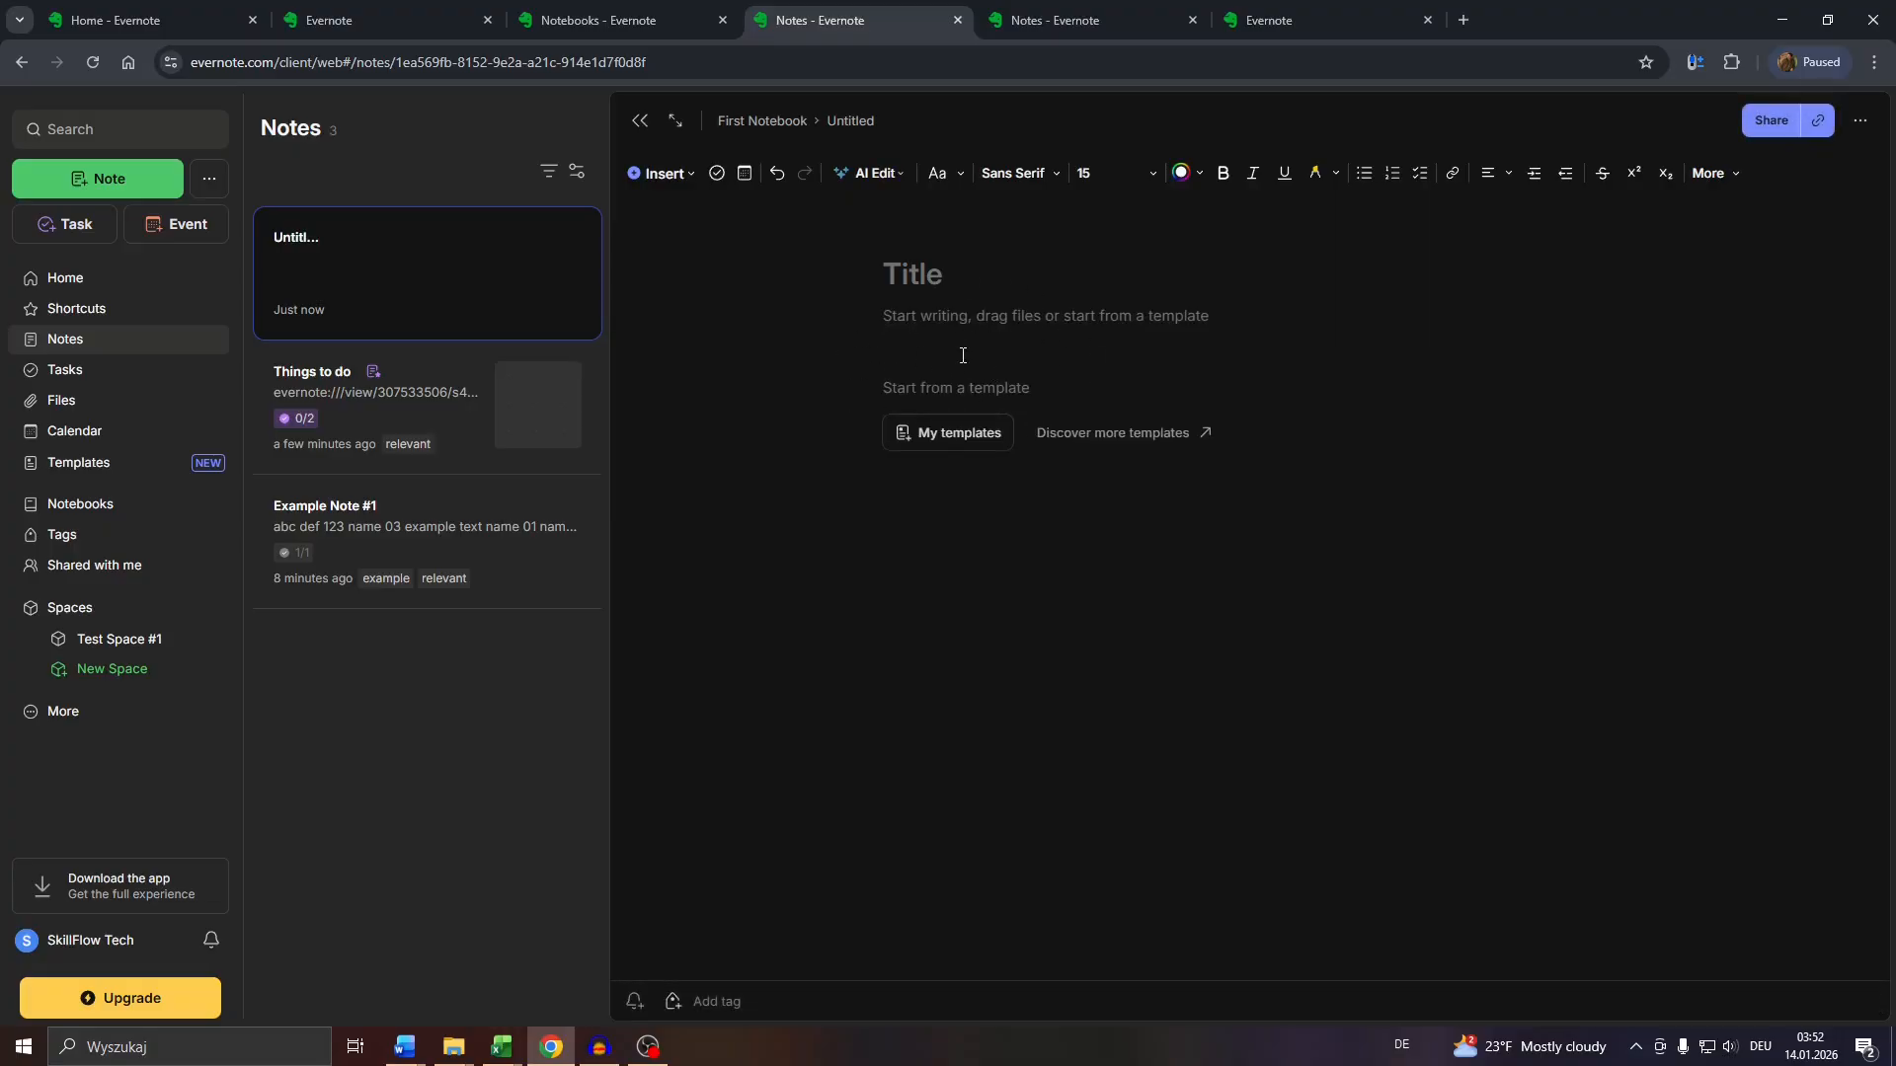
Step: Title the note "Title 01" and move on to its body
left_click(948, 291)
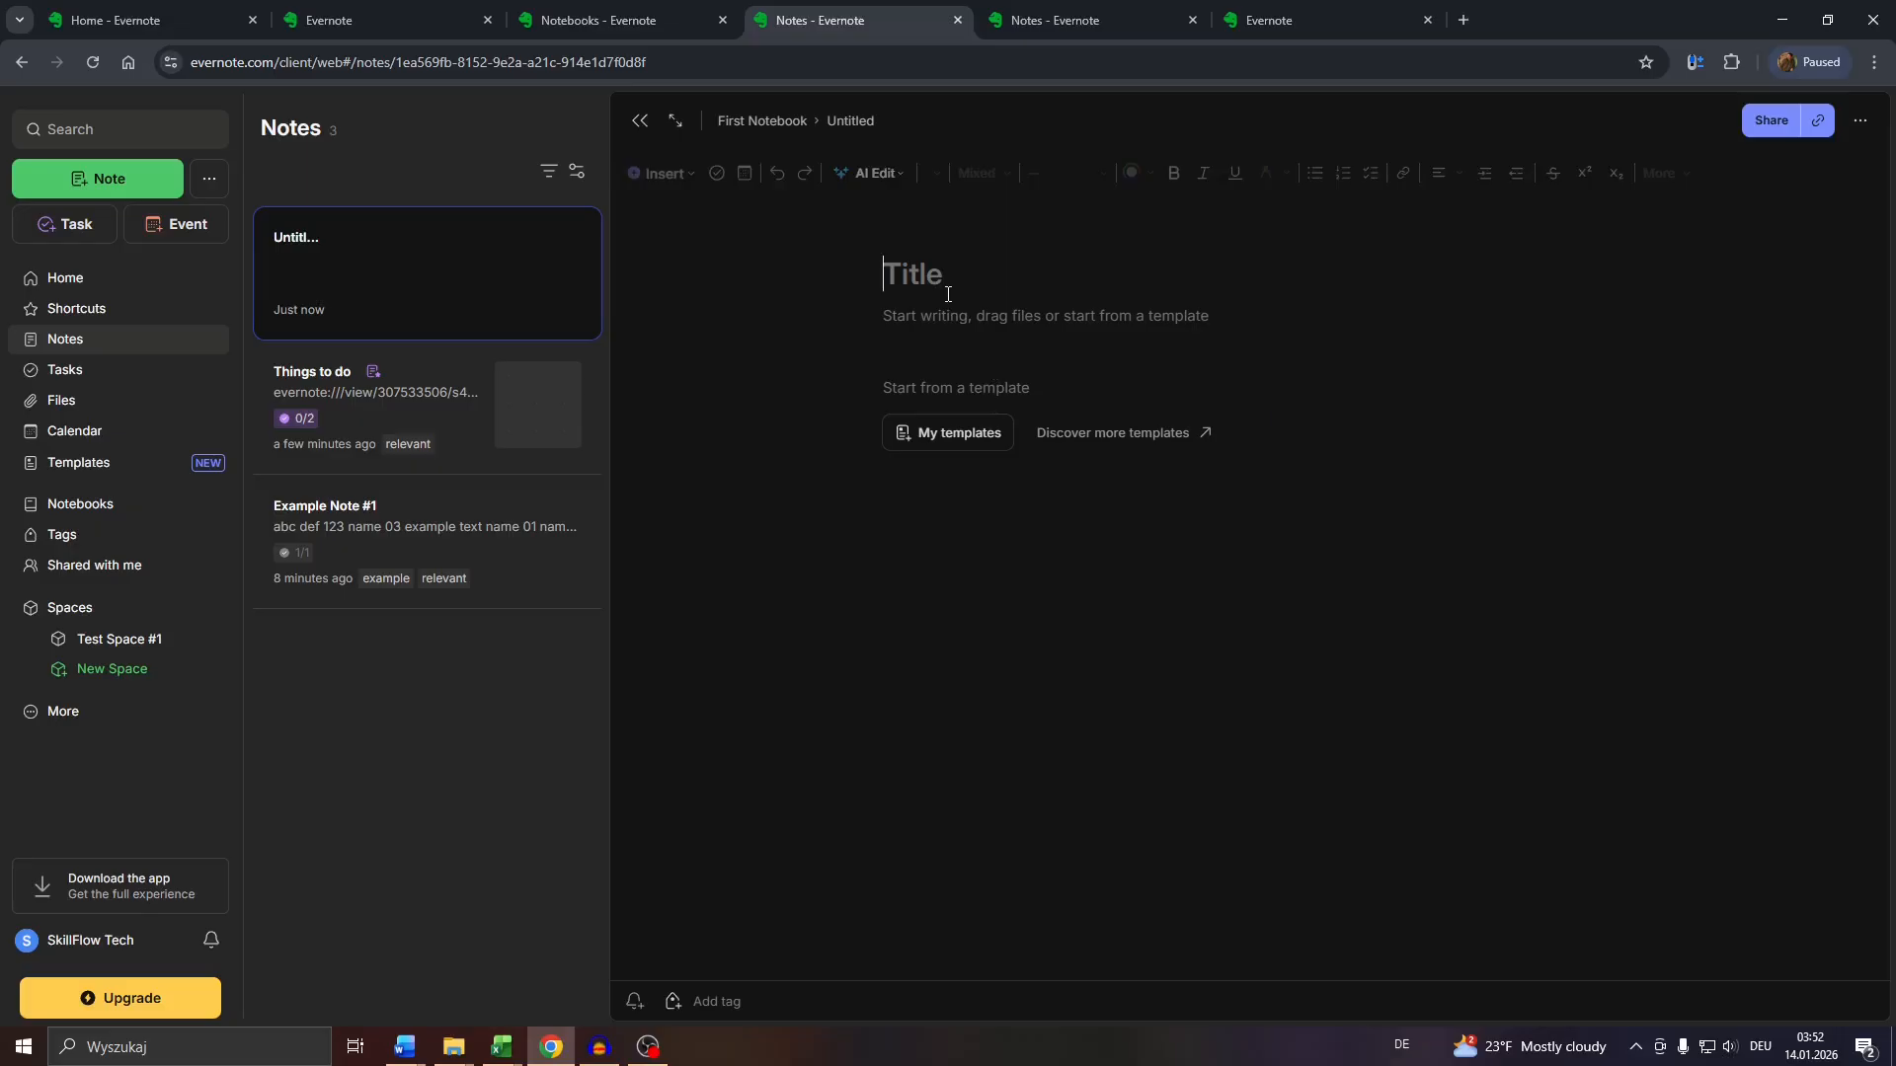
type("T")
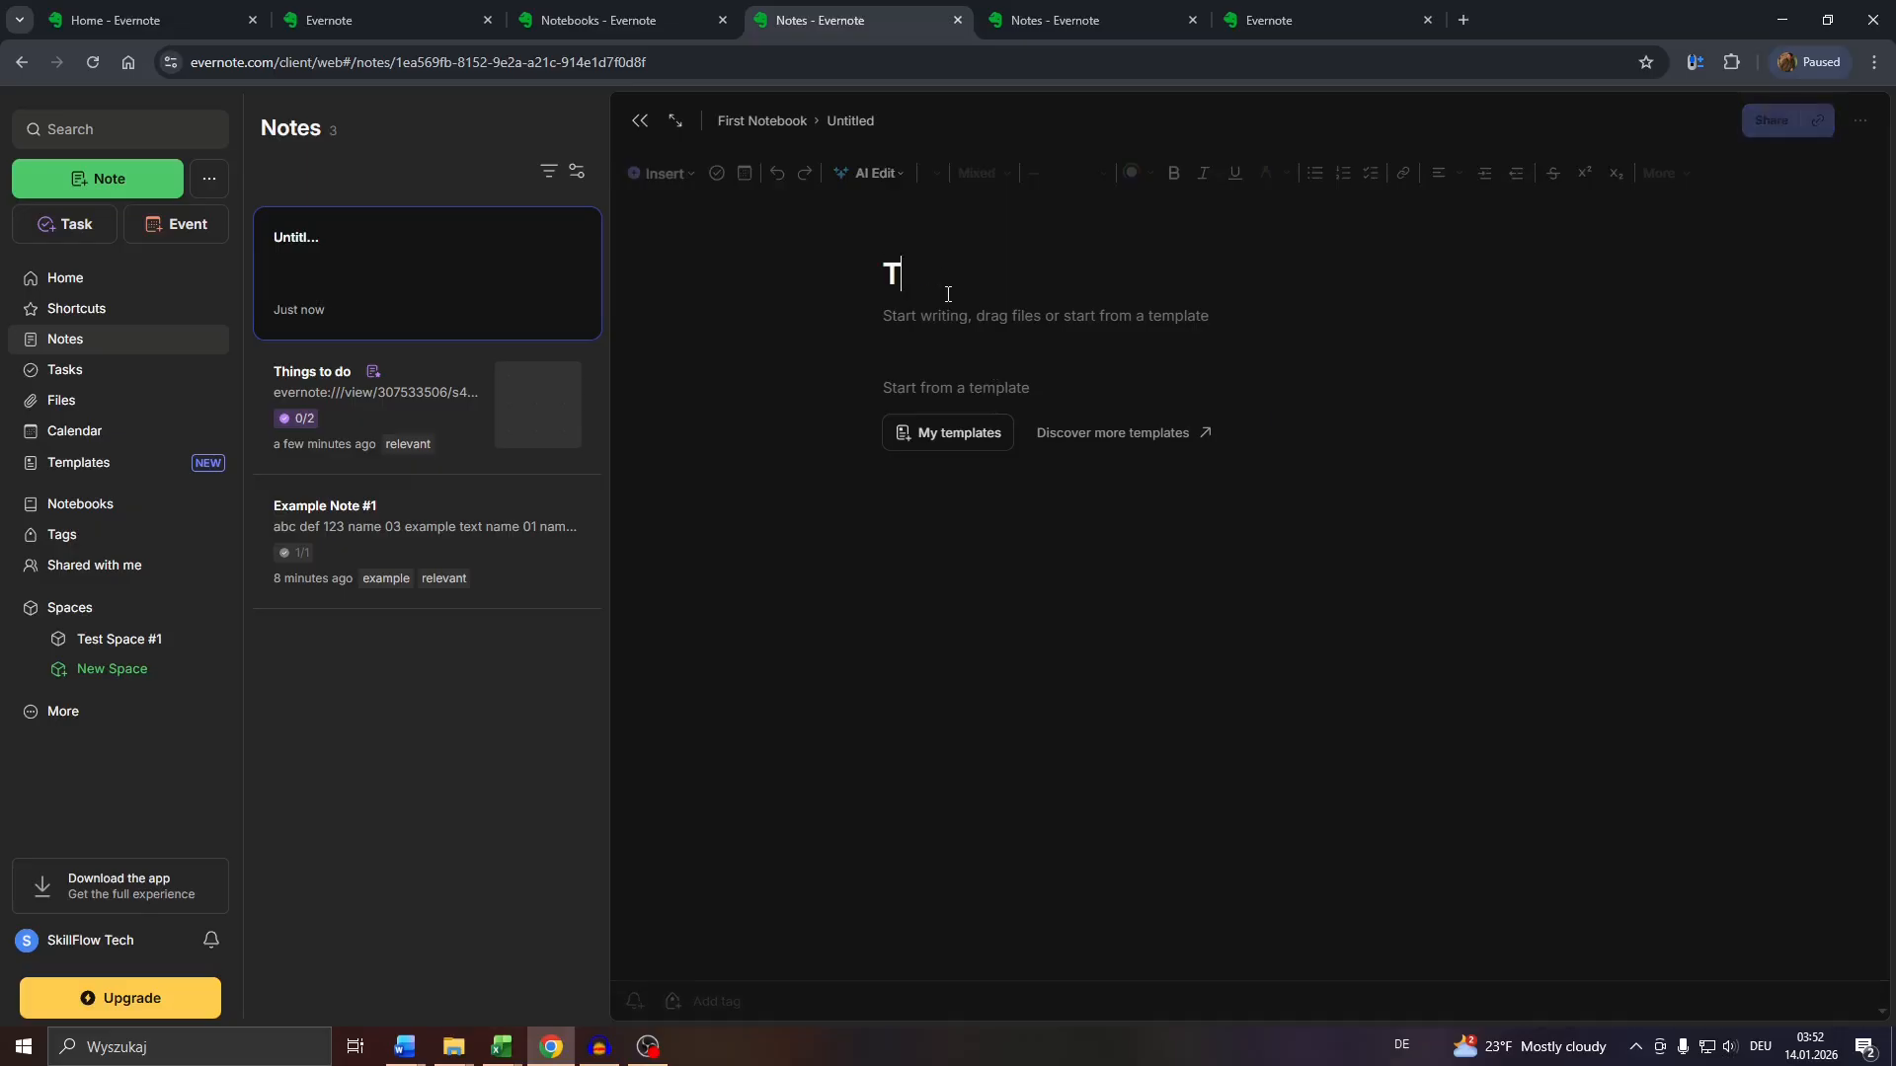
type("itle 01")
key("Return")
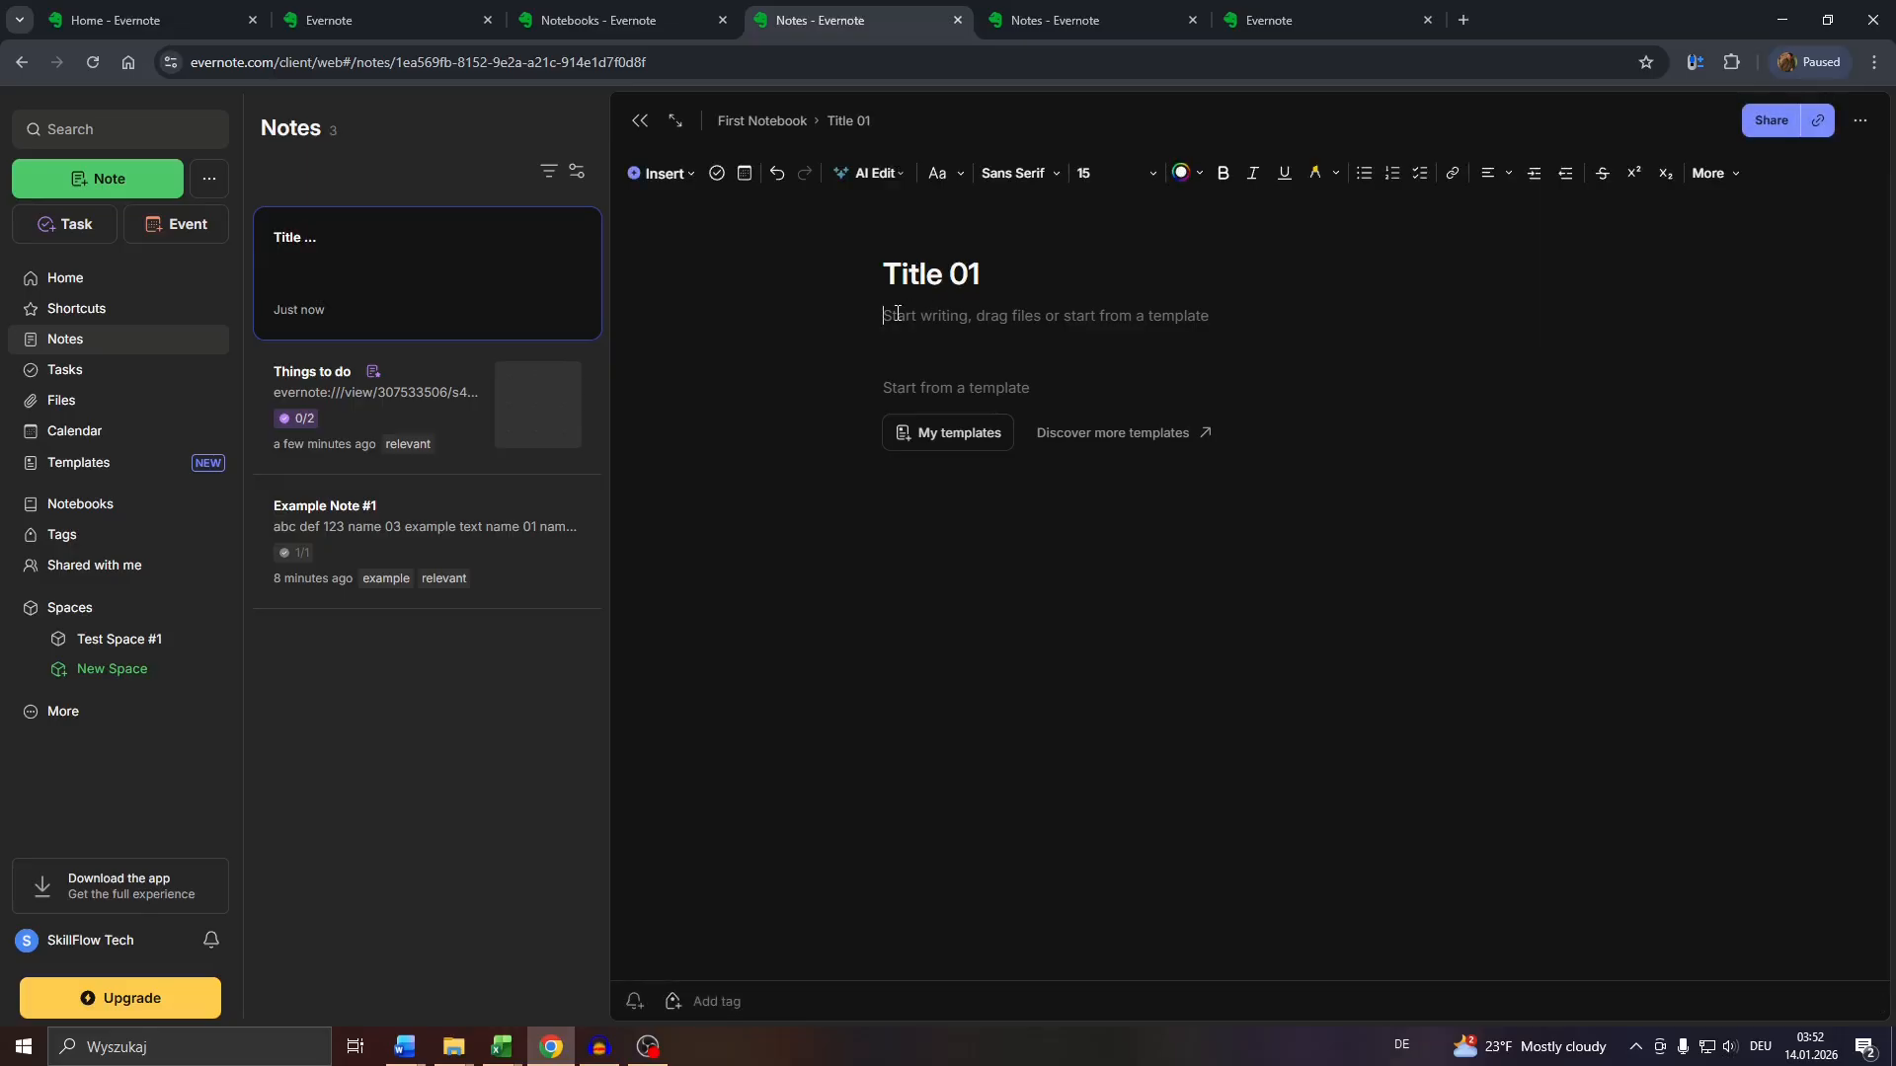
Step: Add a medium header reading "Chapter 01" as the first line of the note body
type("/")
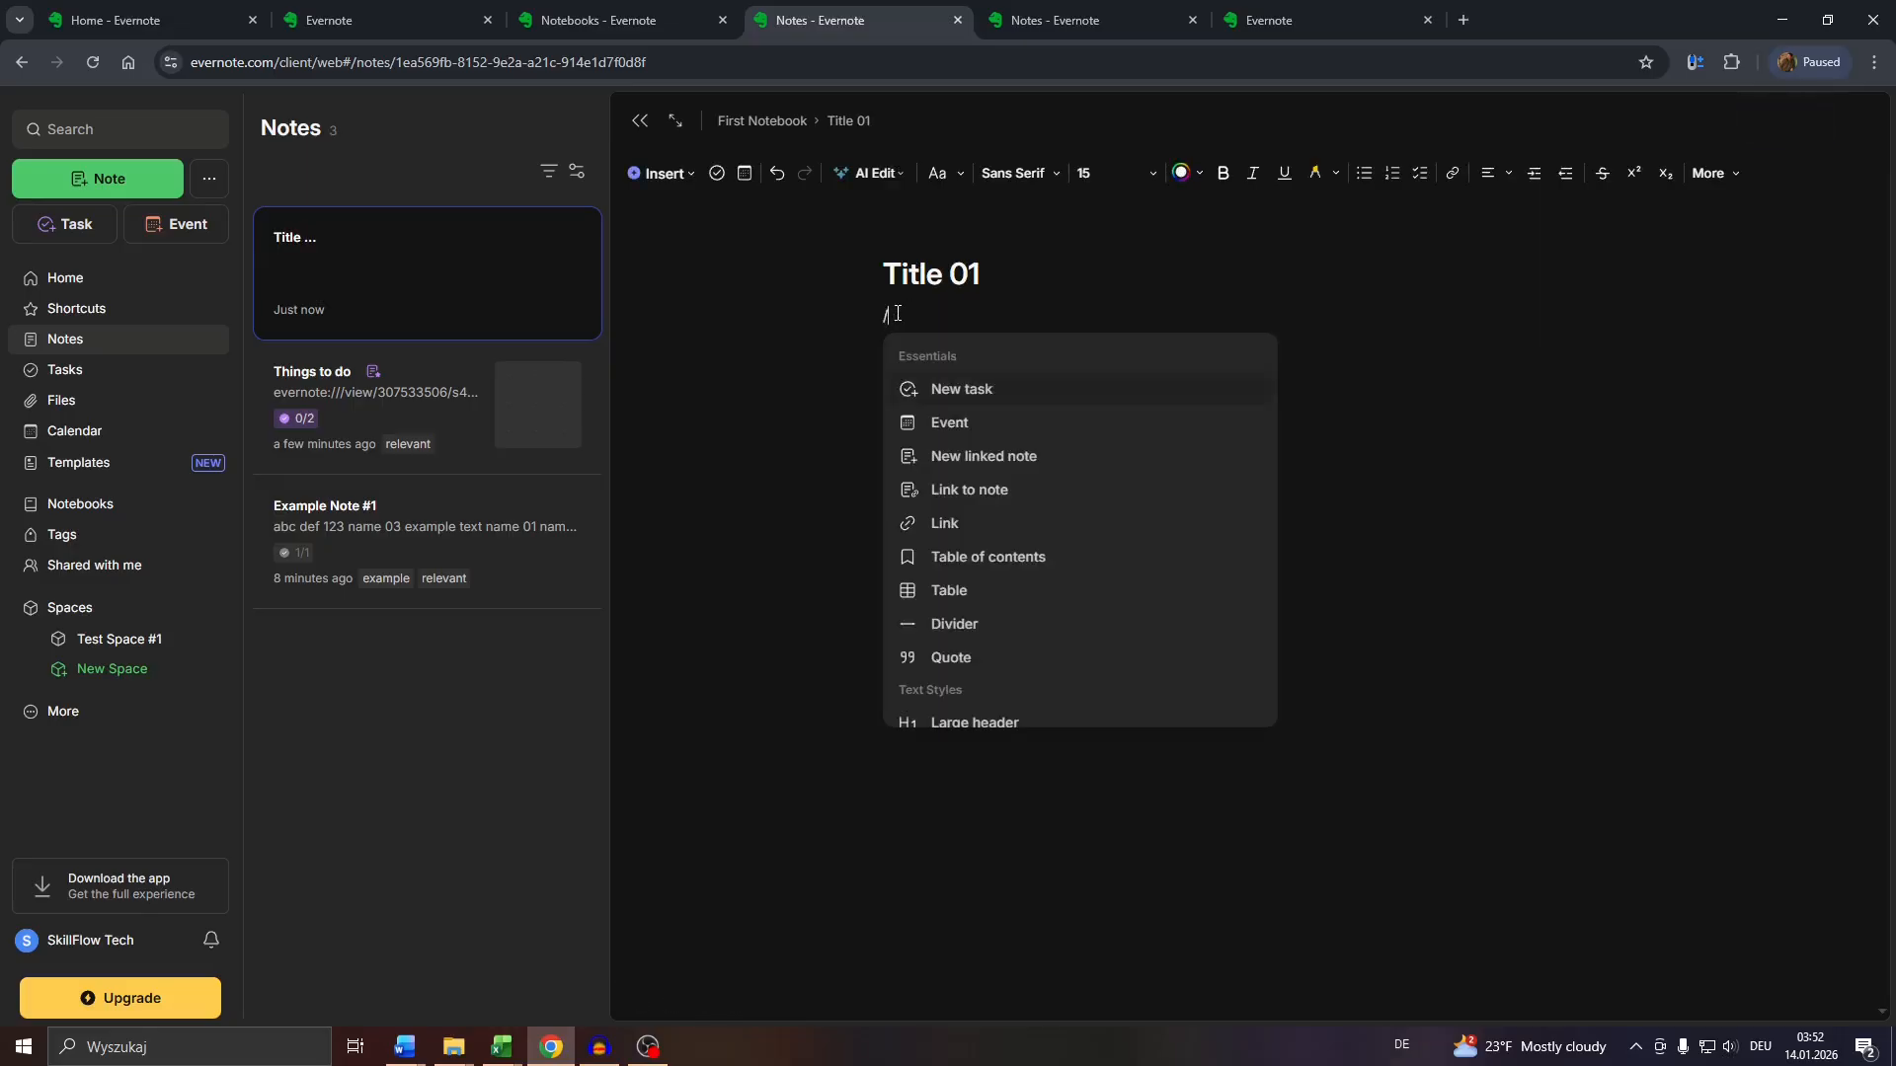
scroll(1035, 510, "down", 2)
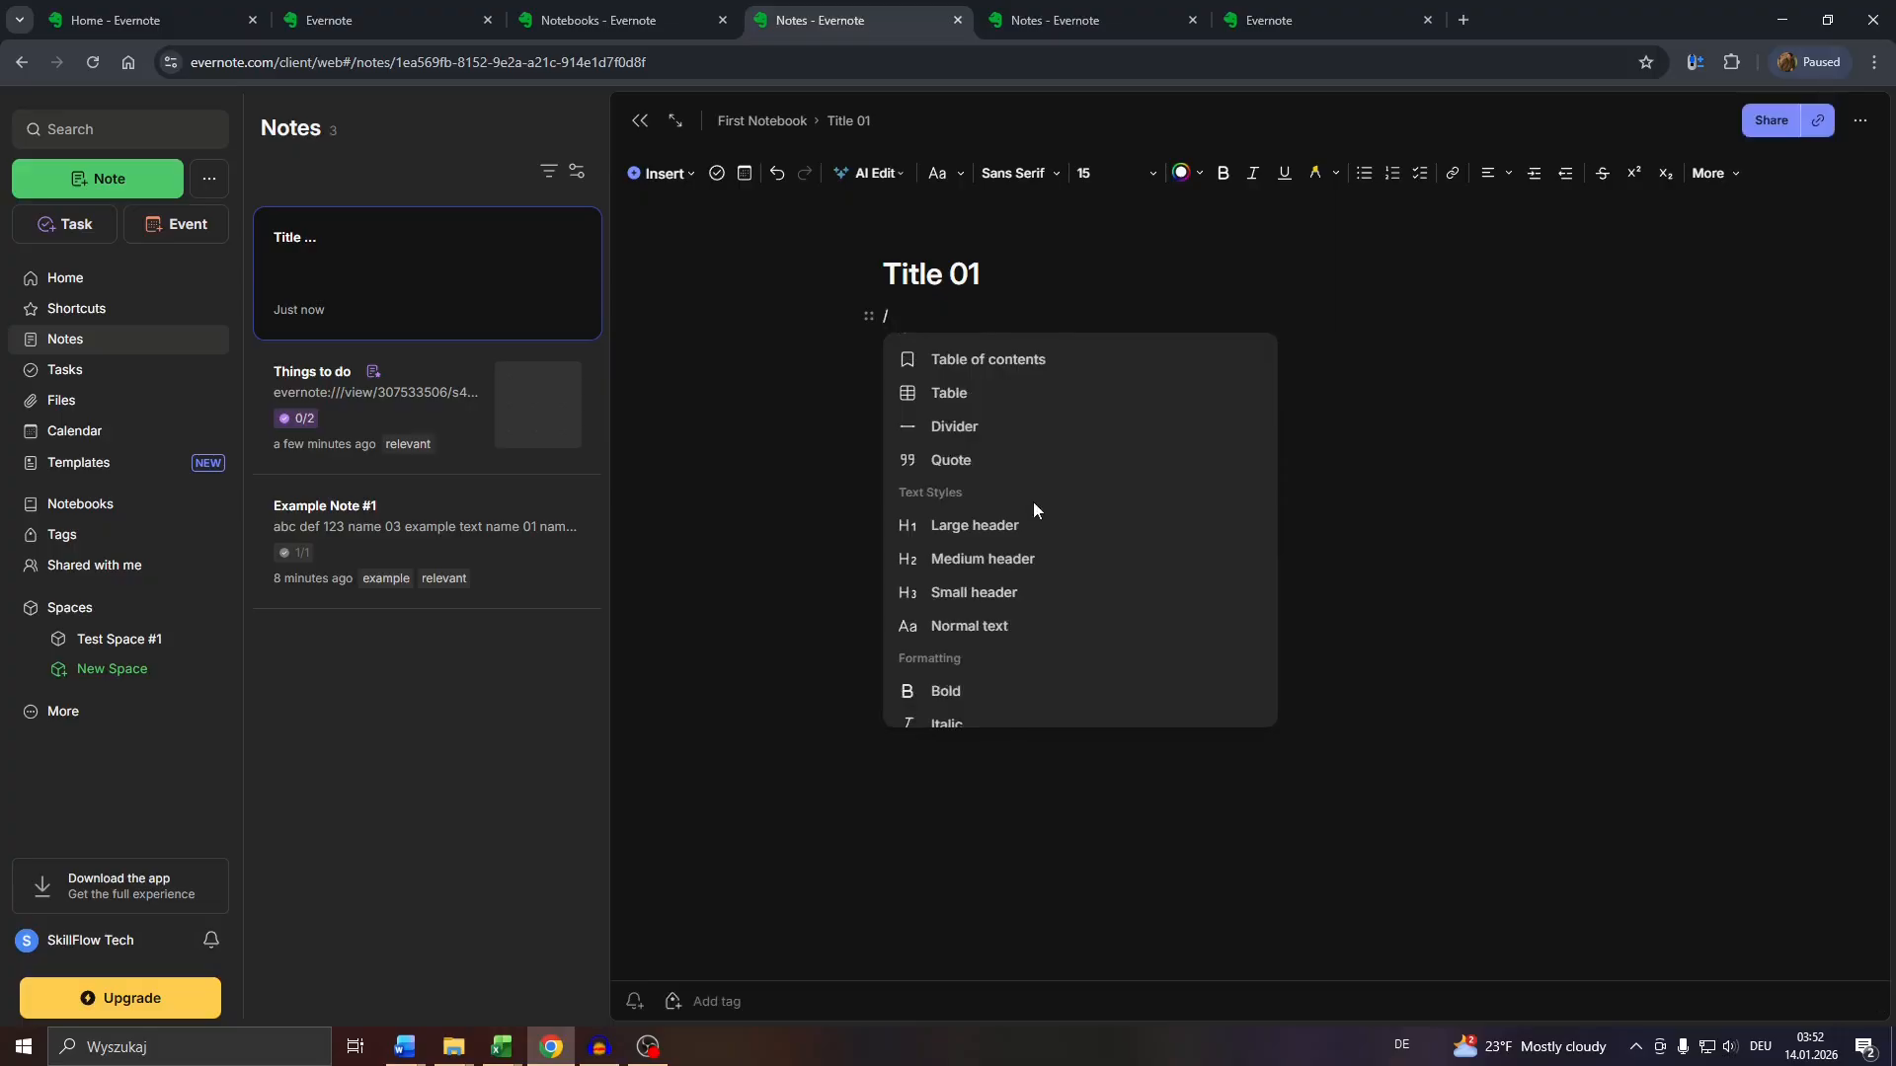
left_click(1023, 559)
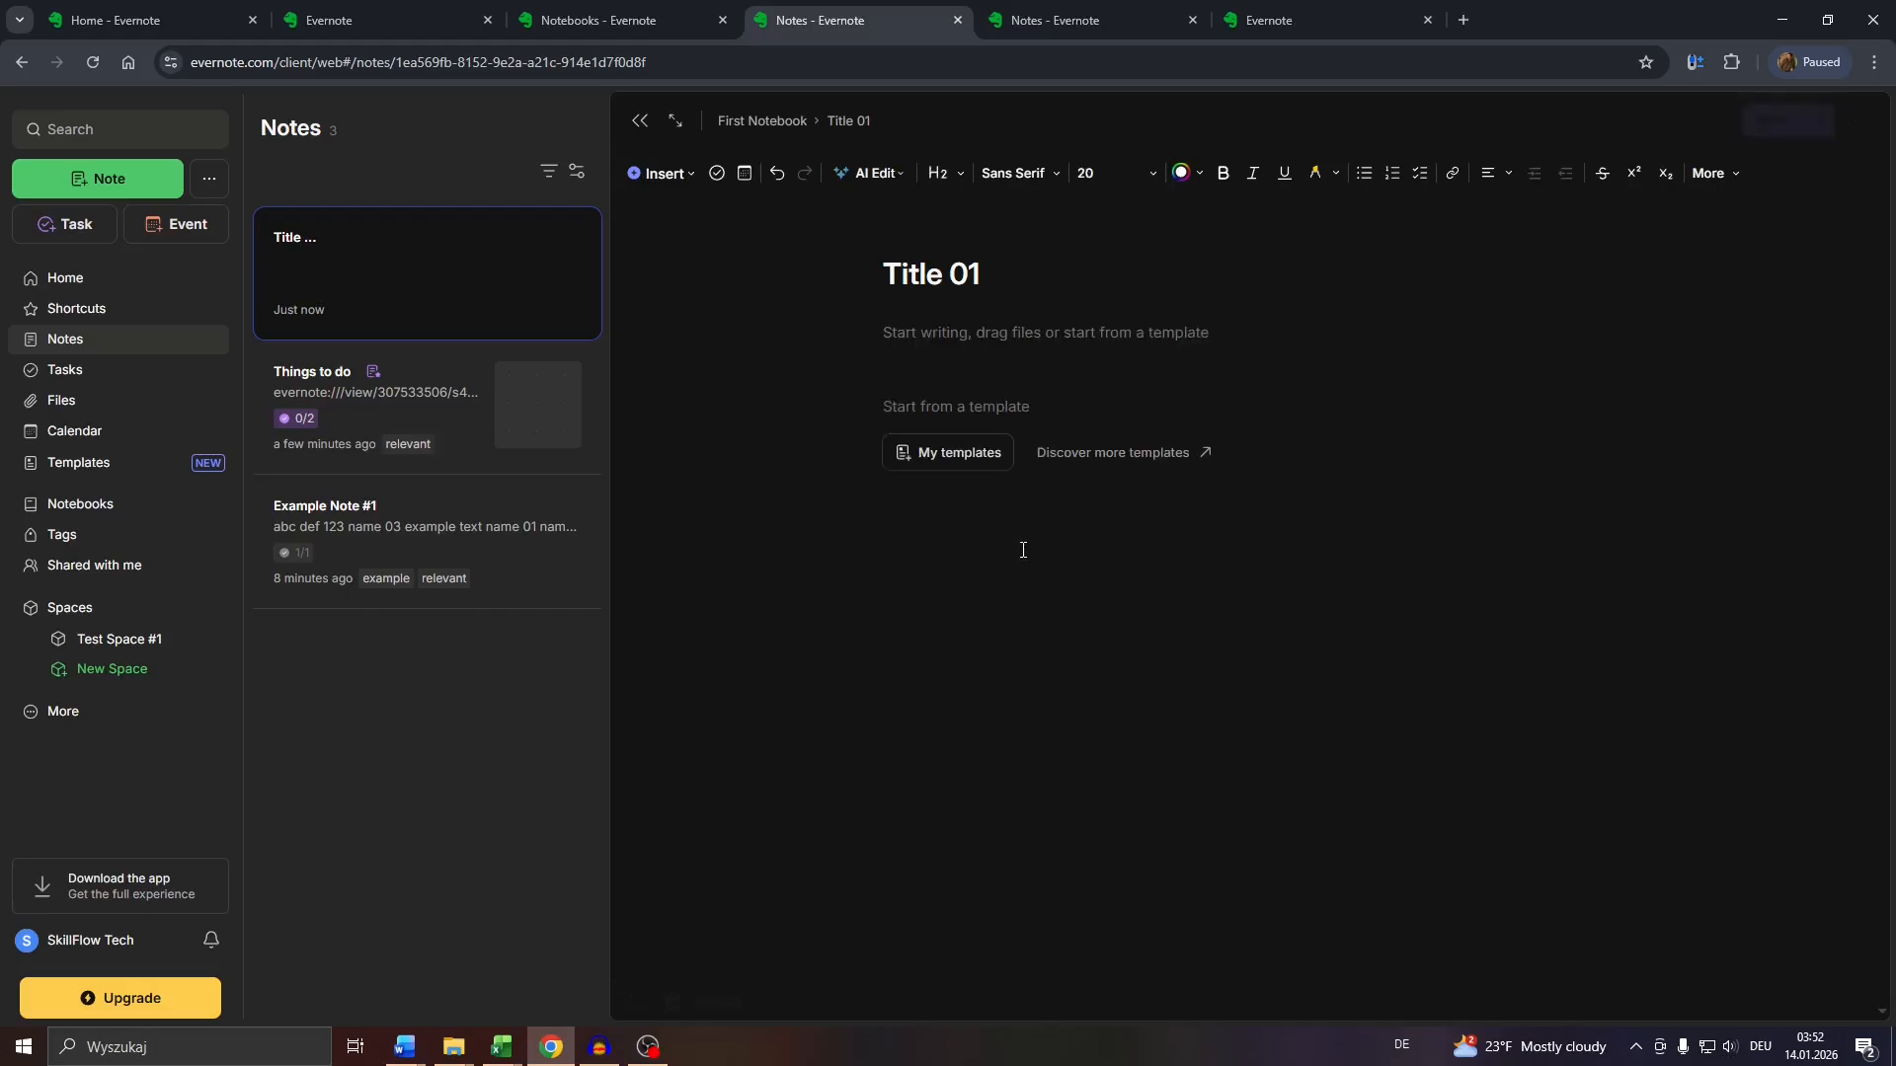
left_click(936, 333)
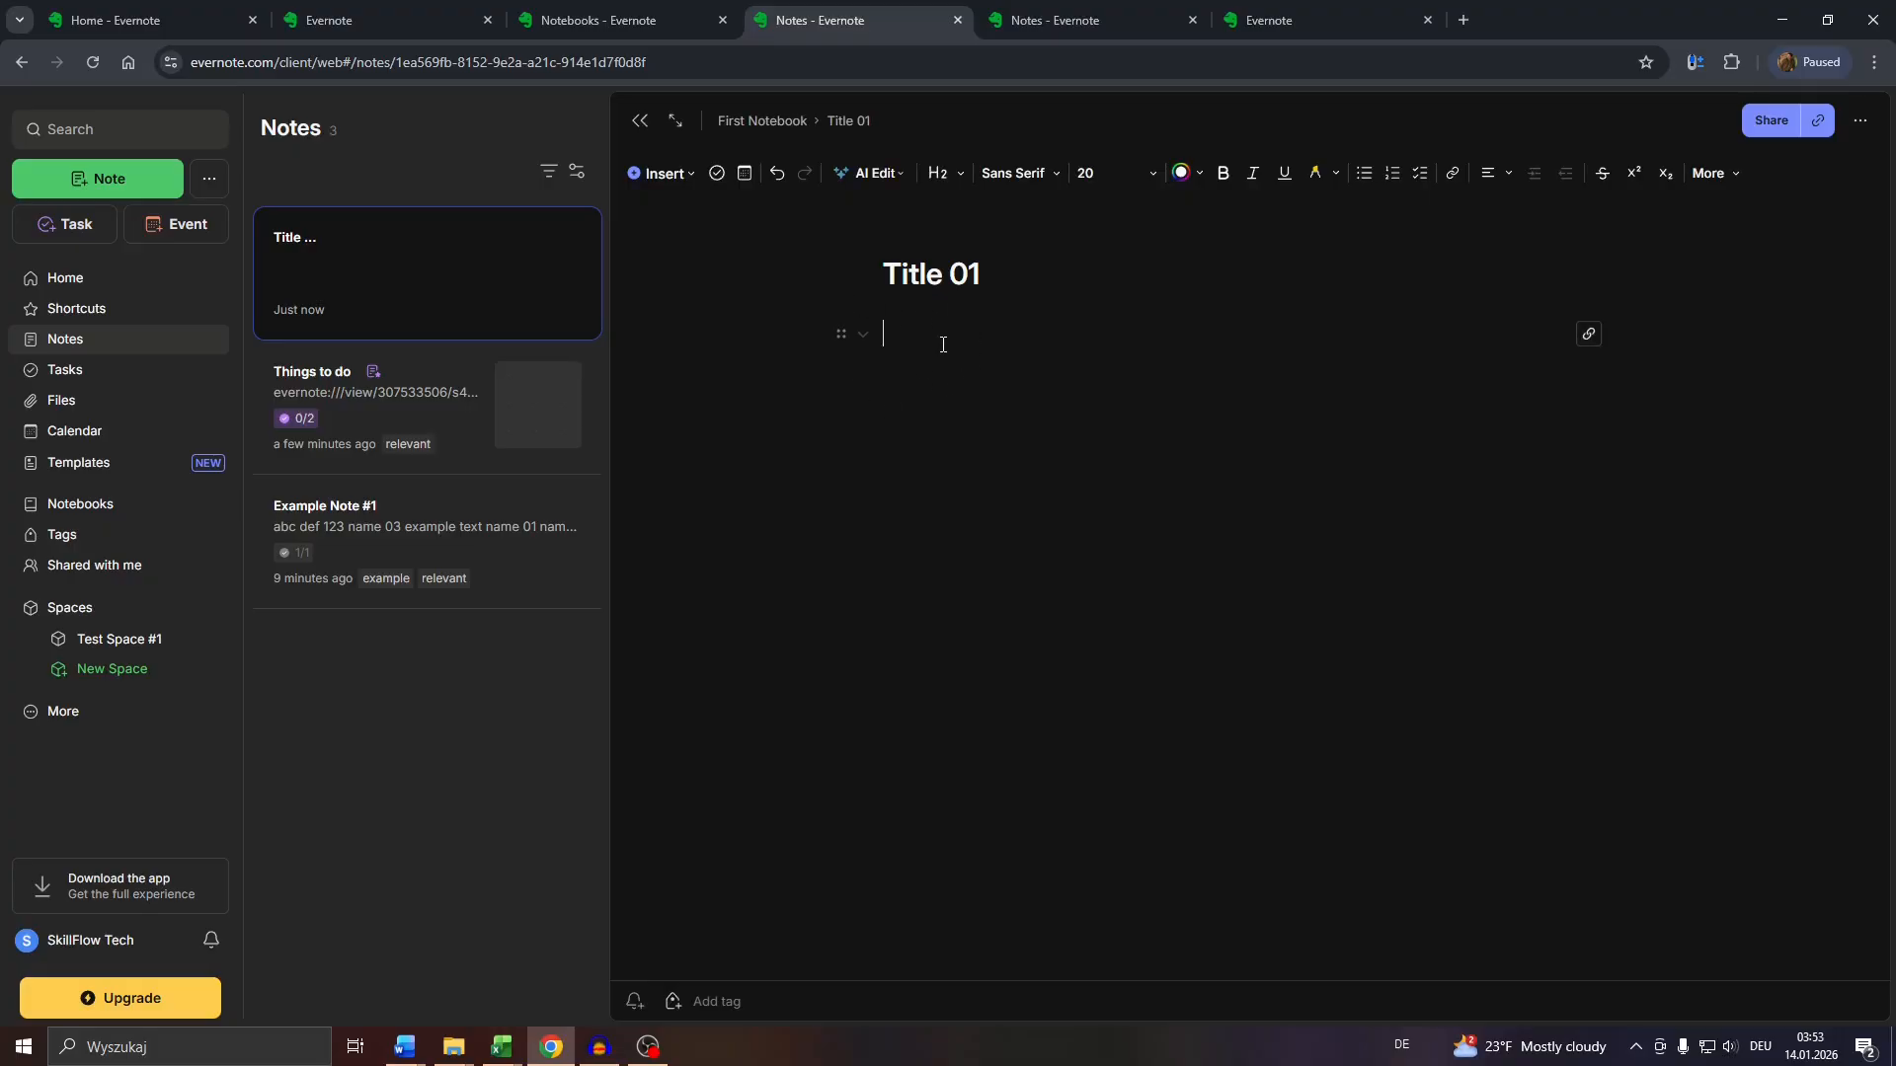
type("Chapter ")
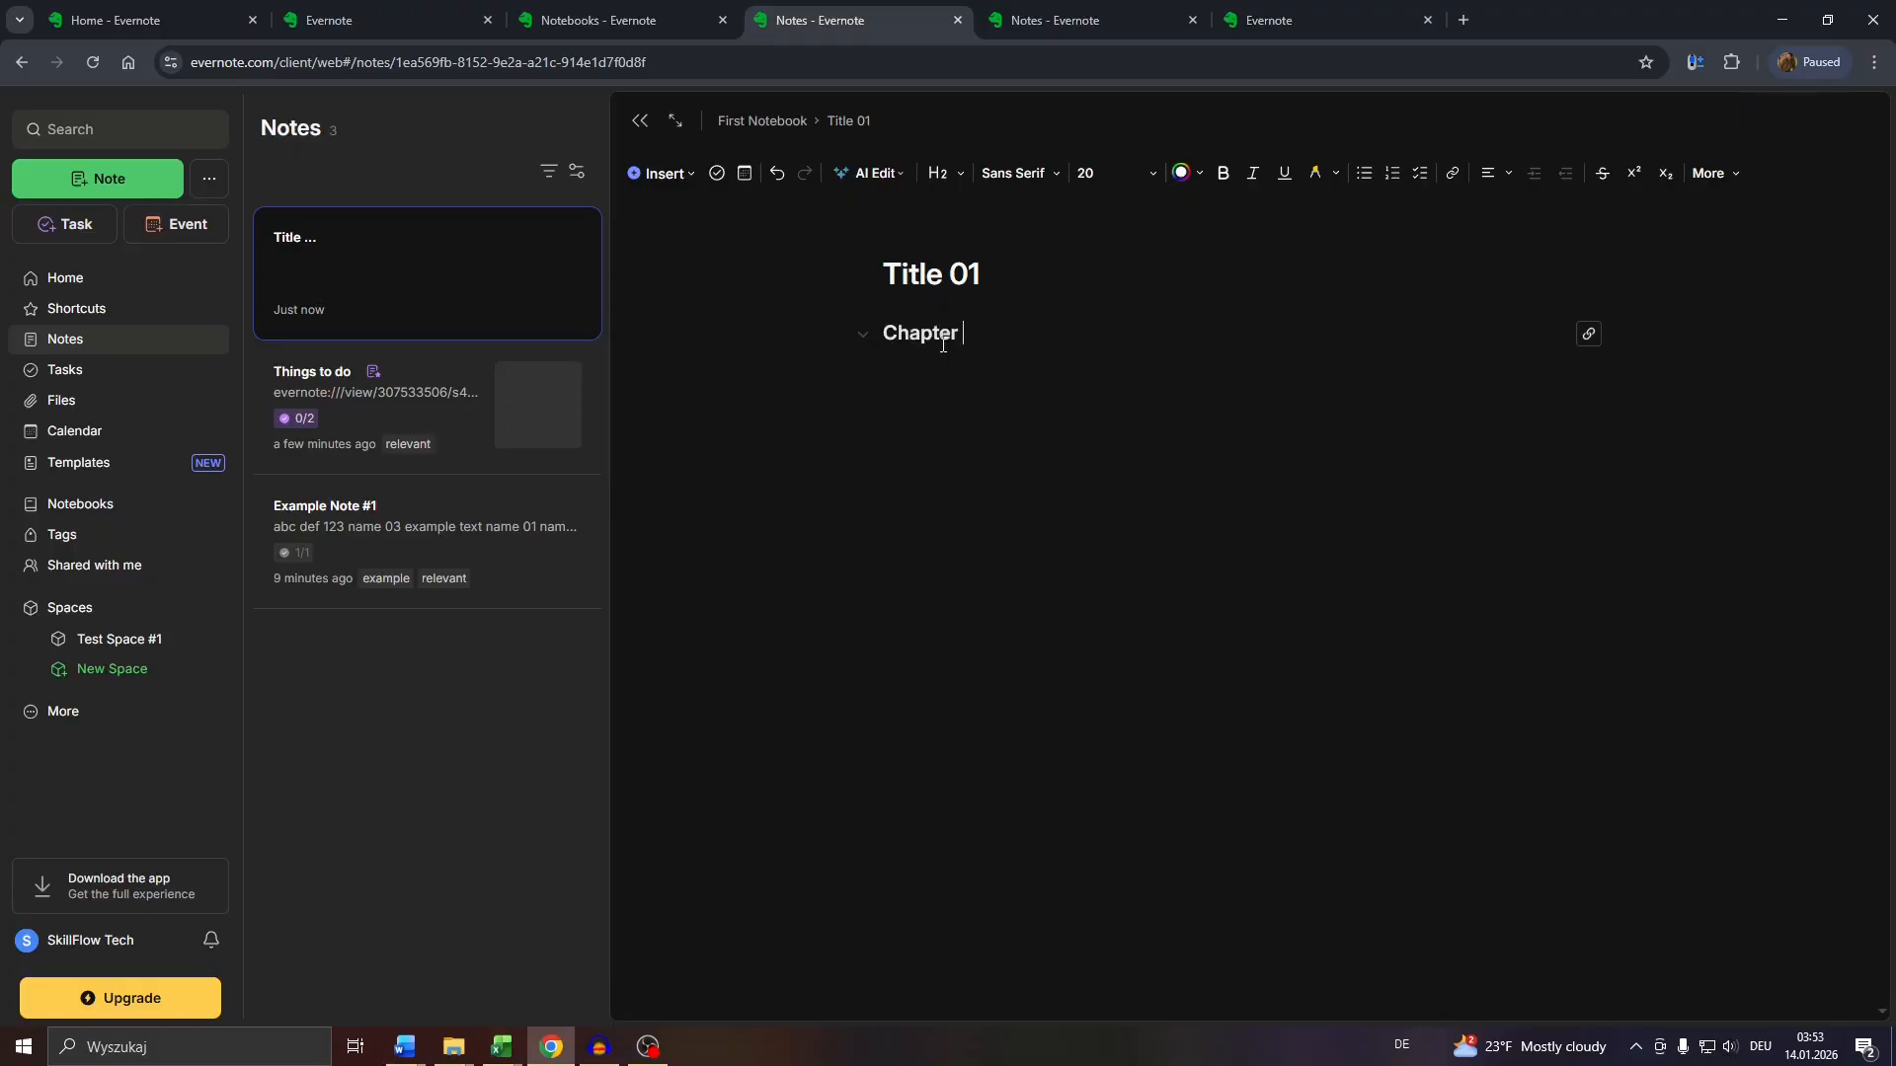
type("01")
key("Return")
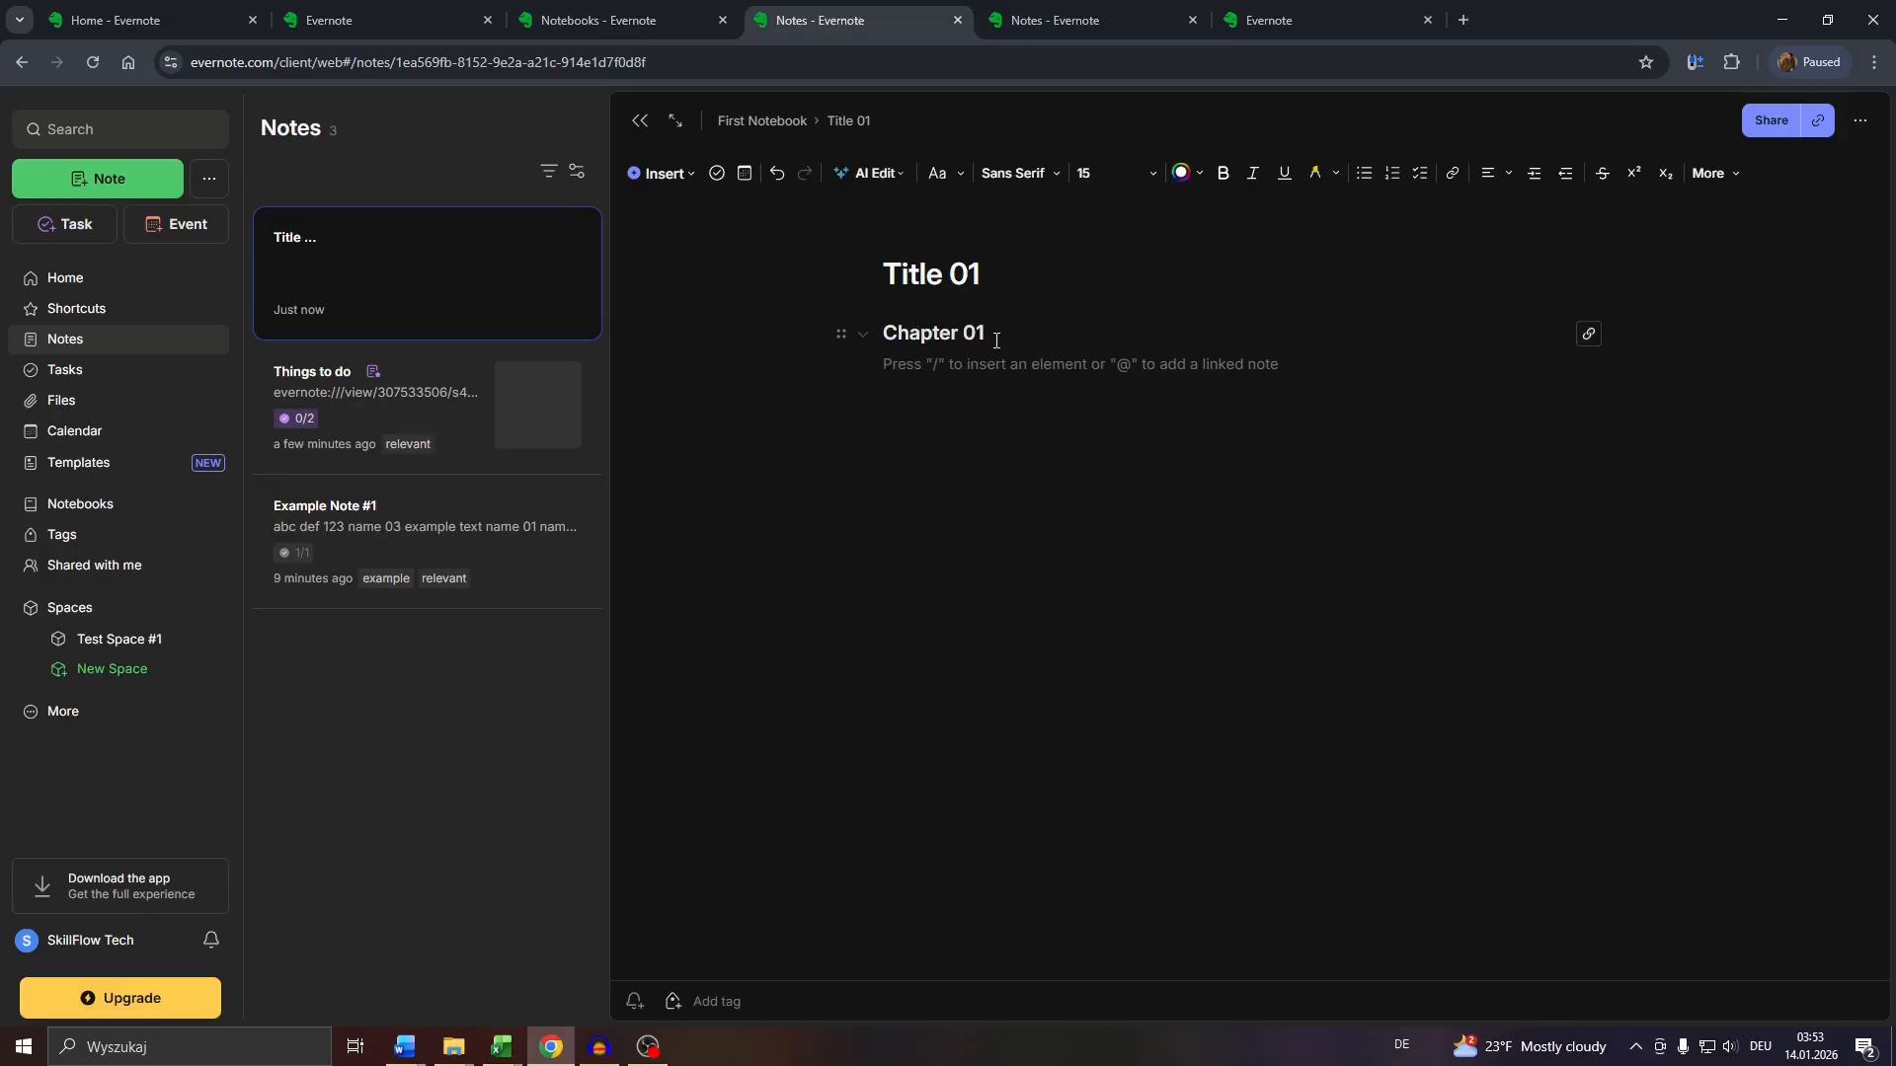
Step: Write "example text here" under the Chapter 01 header and start a new line
type("example text ")
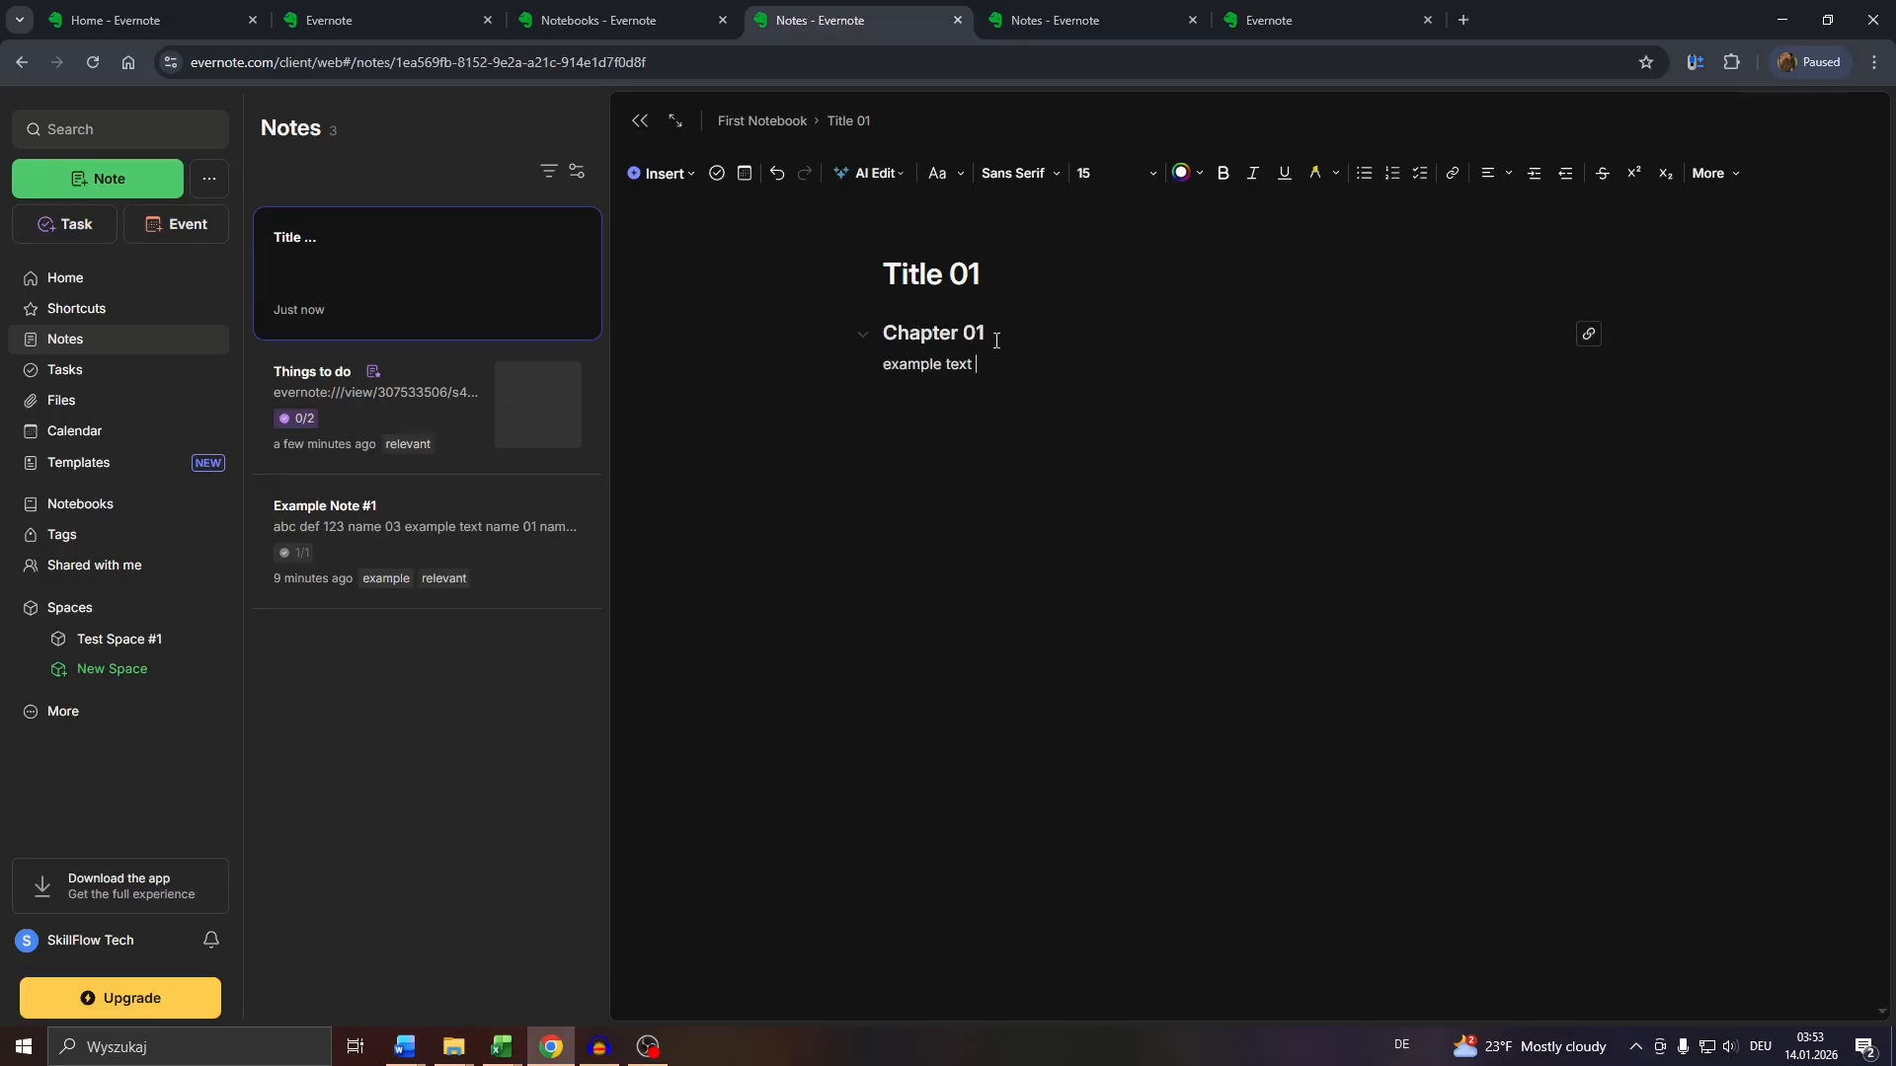
type("here")
key("Return")
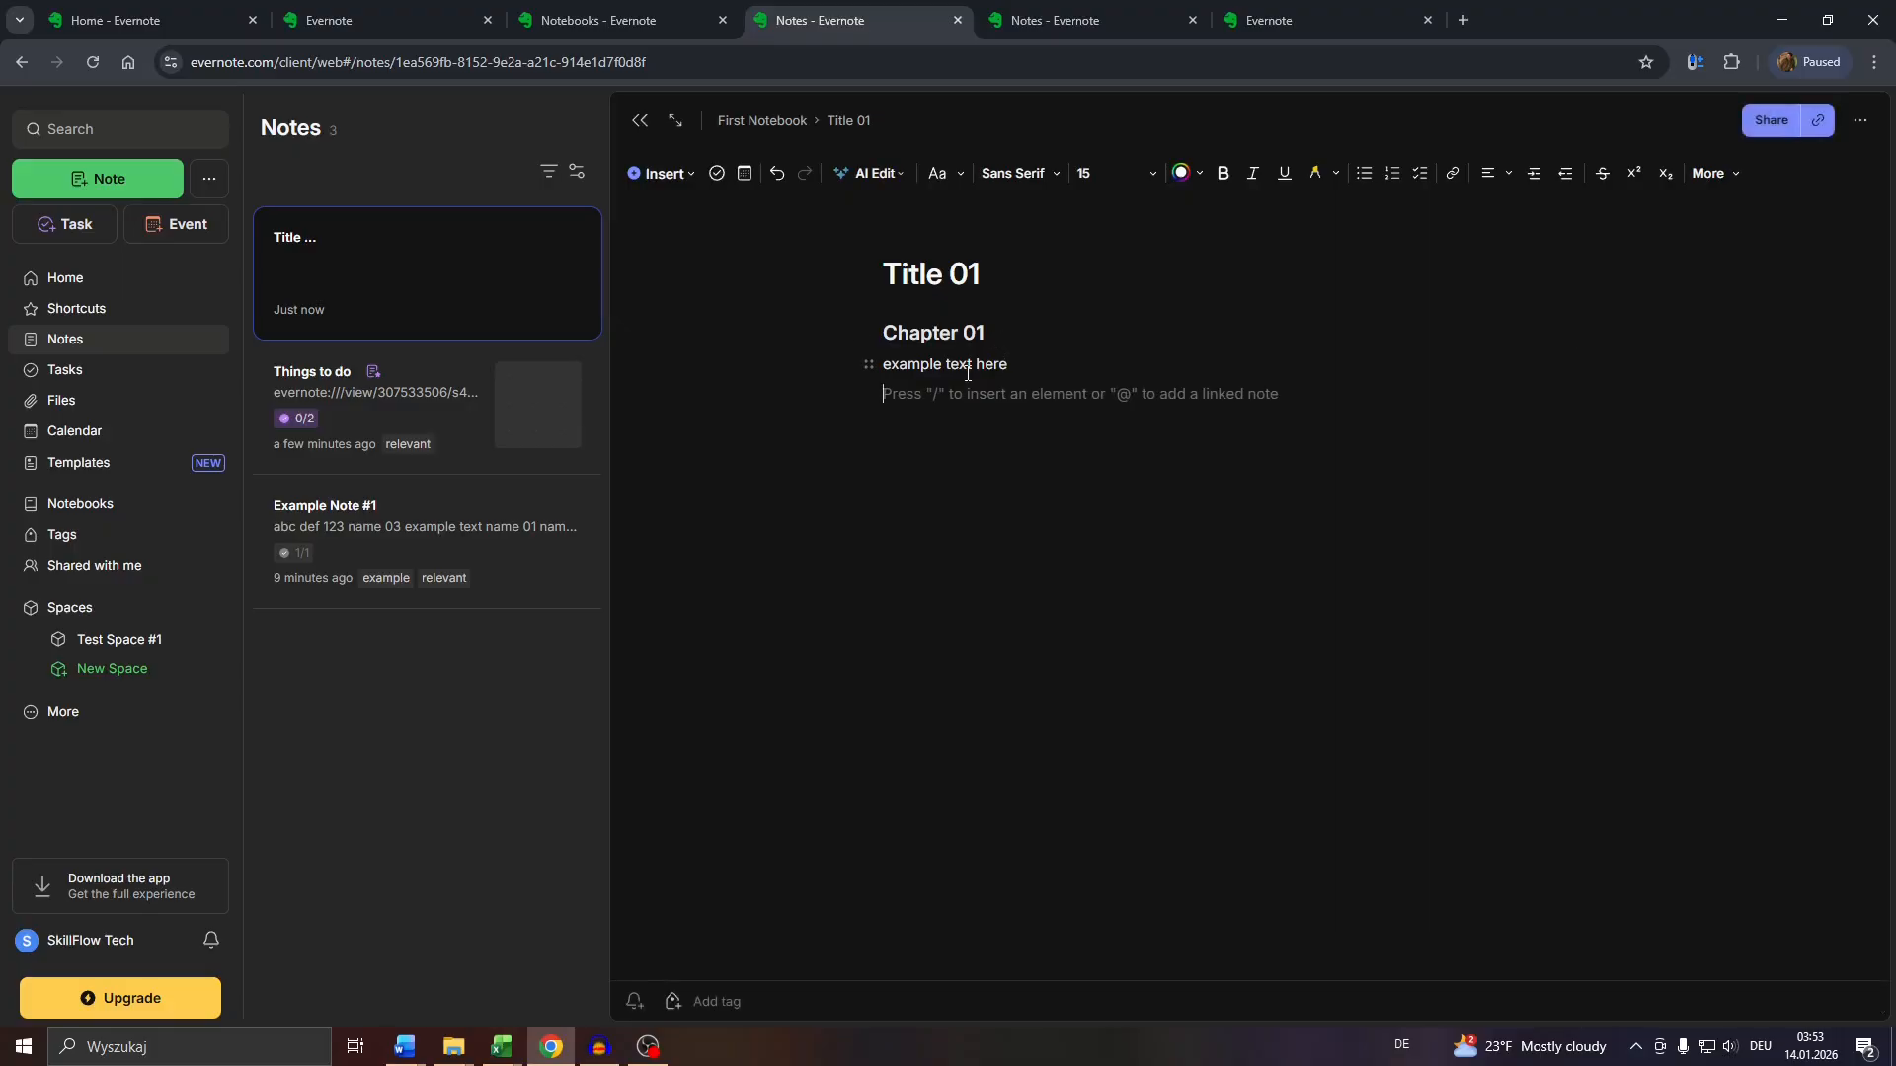
Step: Insert a table of contents below the Chapter 01 text and look over the available insert options
type("/")
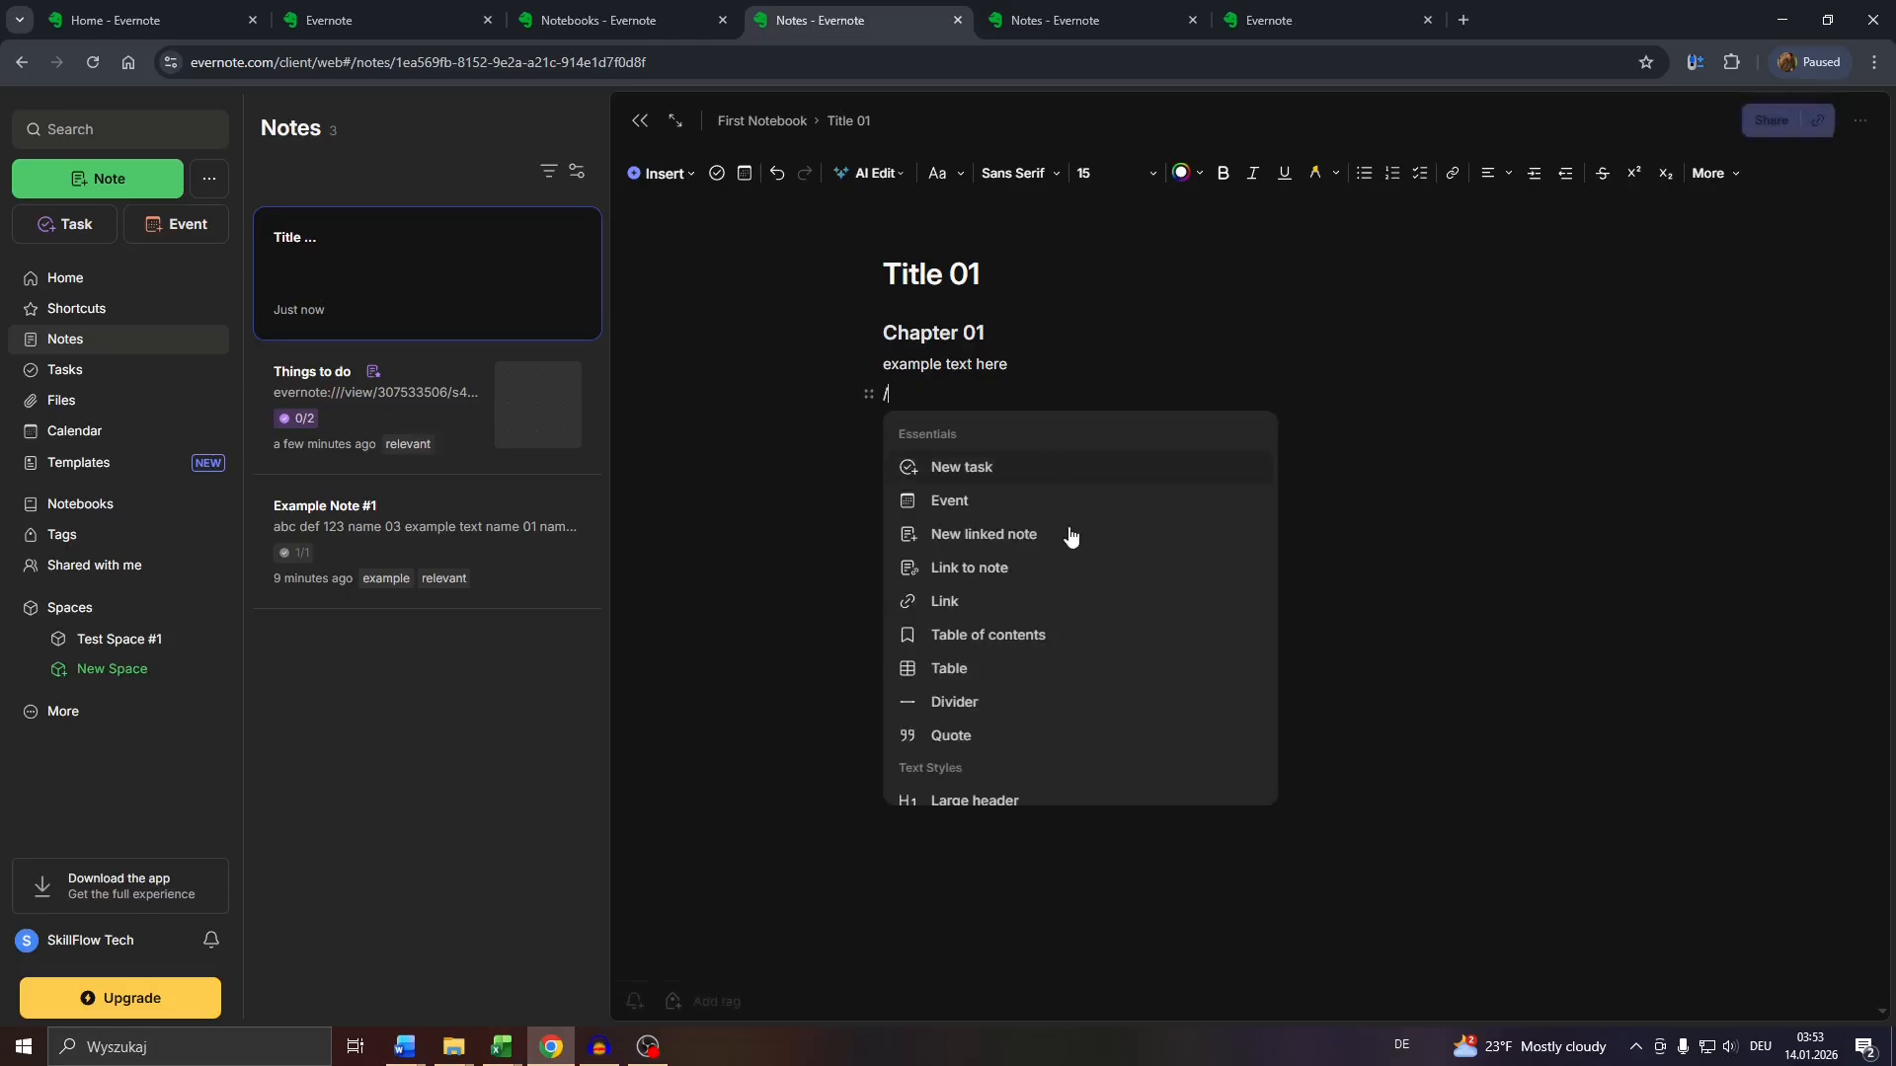
left_click(1004, 636)
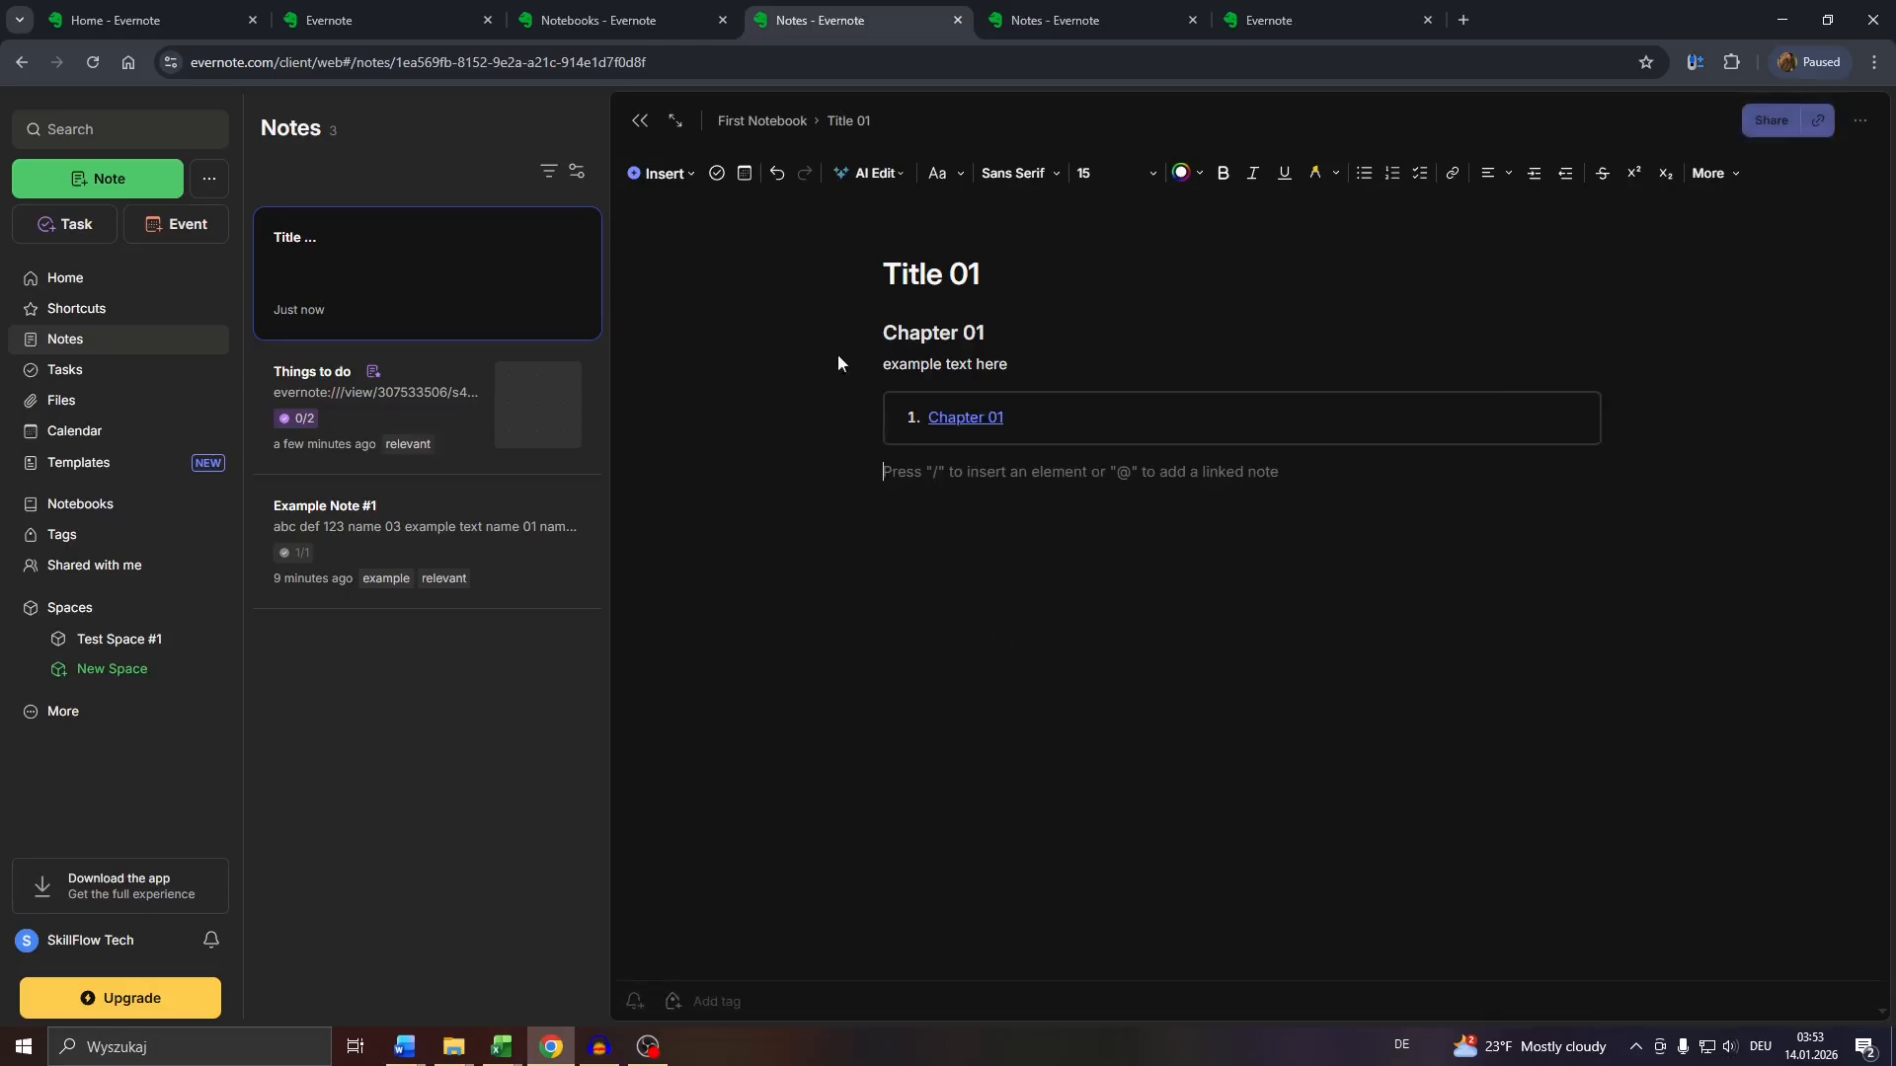
left_click(681, 180)
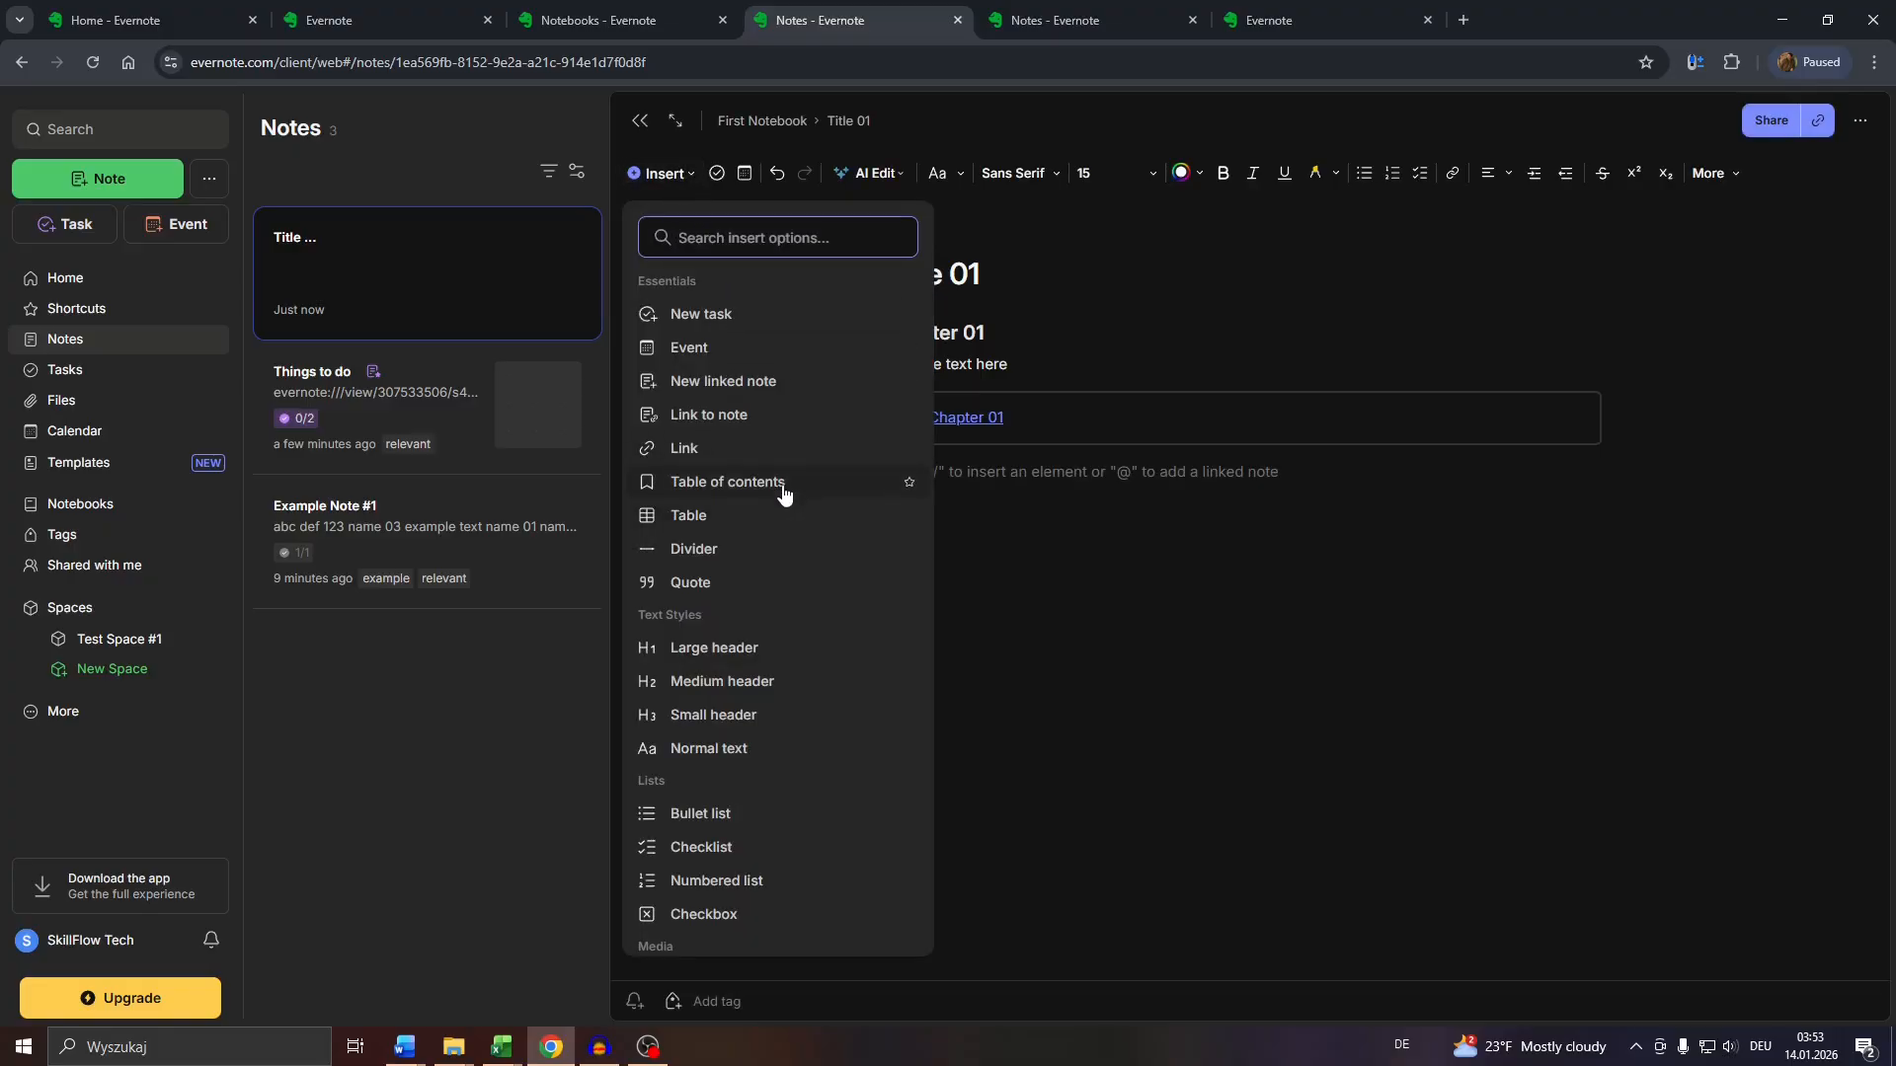
left_click(1002, 480)
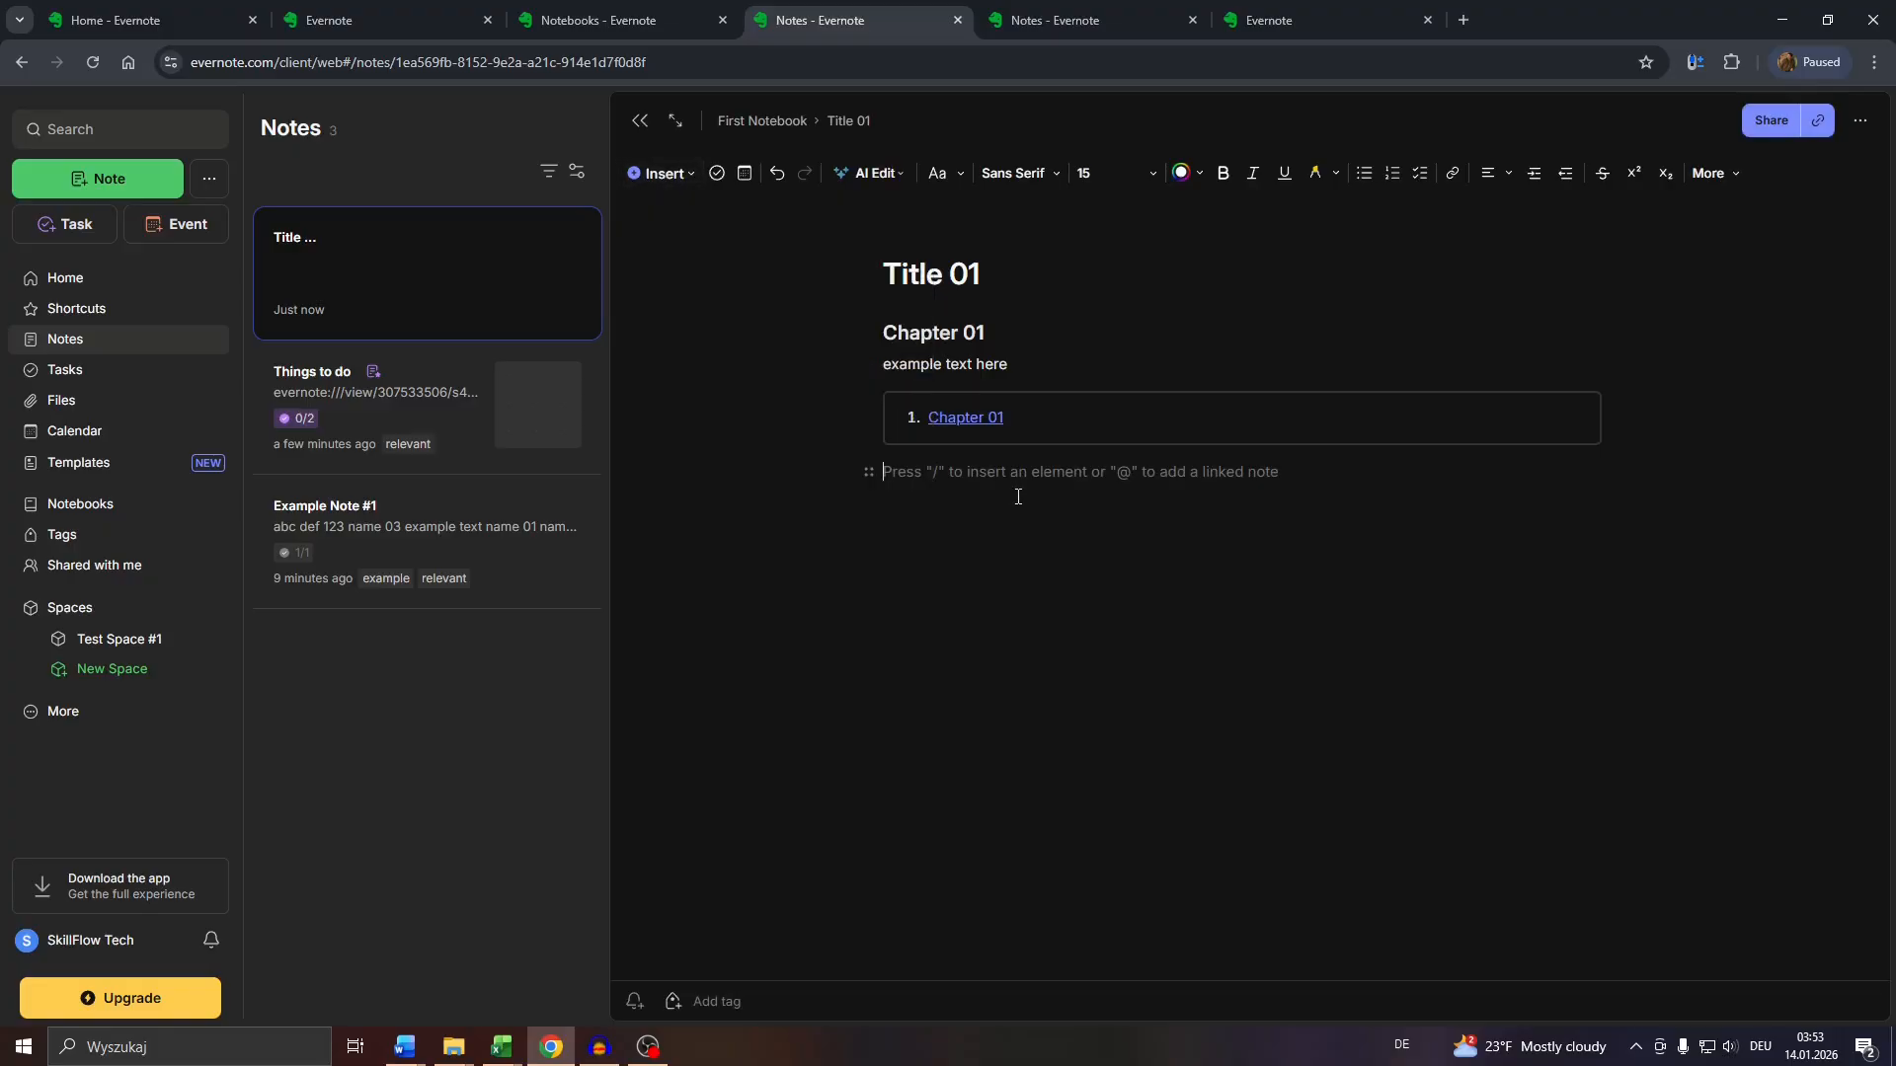
Step: Undo the table of contents below the Chapter 01 text and clear the leftover characters on that line
key("ctrl+z")
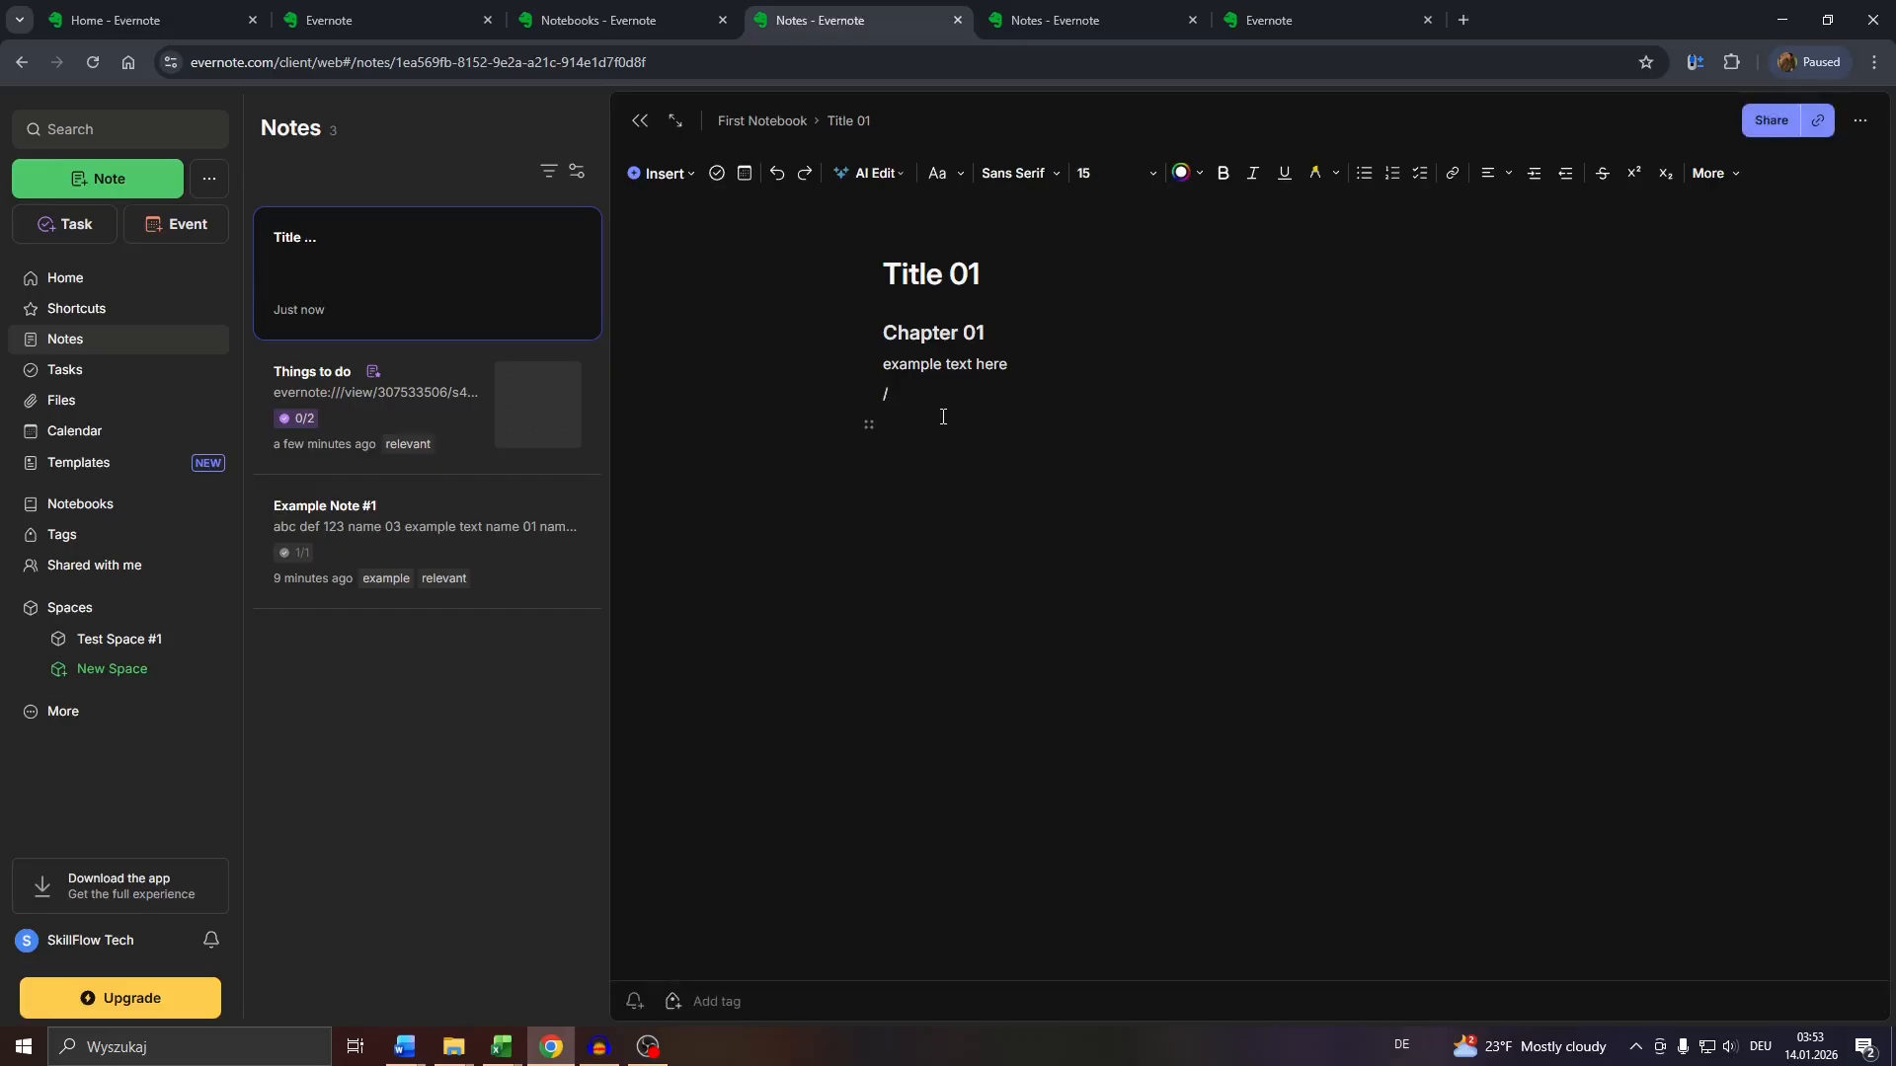
type("hea")
key("BackSpace")
key("BackSpace")
key("BackSpace")
key("BackSpace")
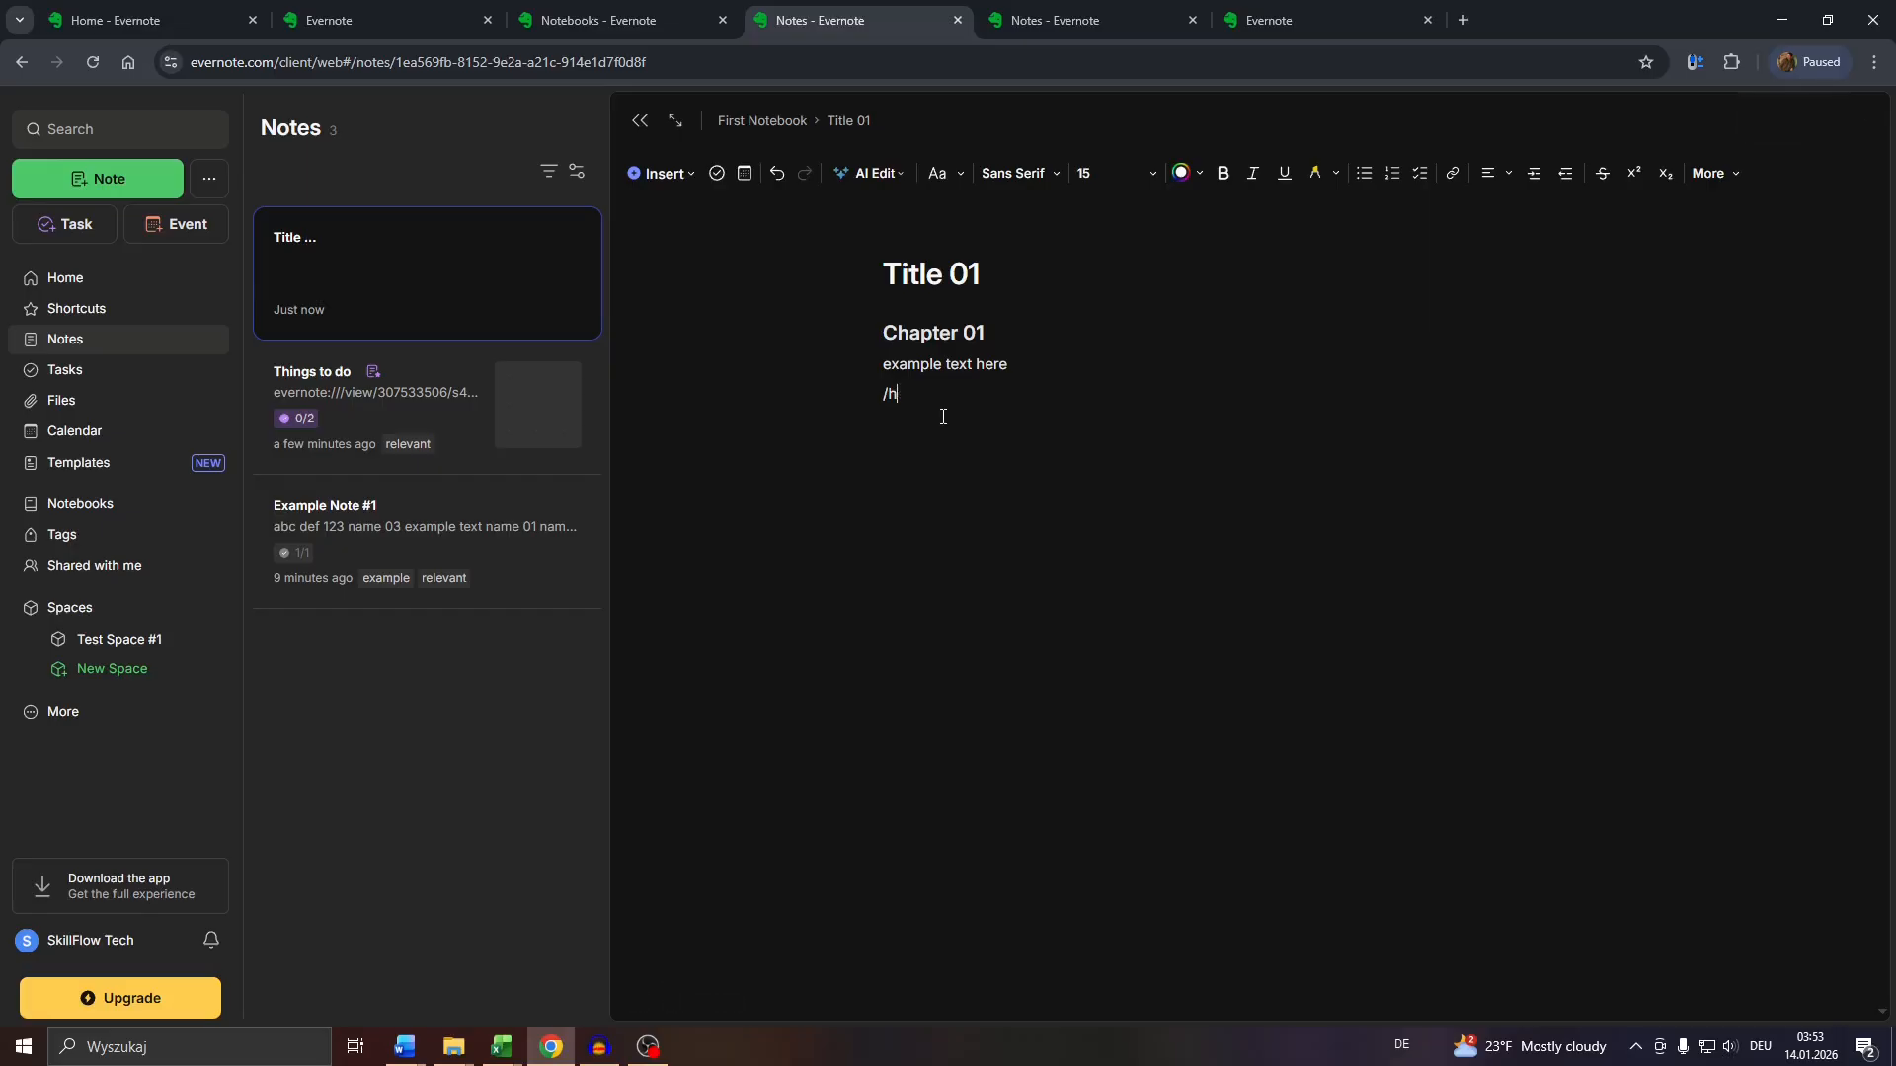
Step: Add a medium header reading "Chapter 02" below the Chapter 01 text
type("/he")
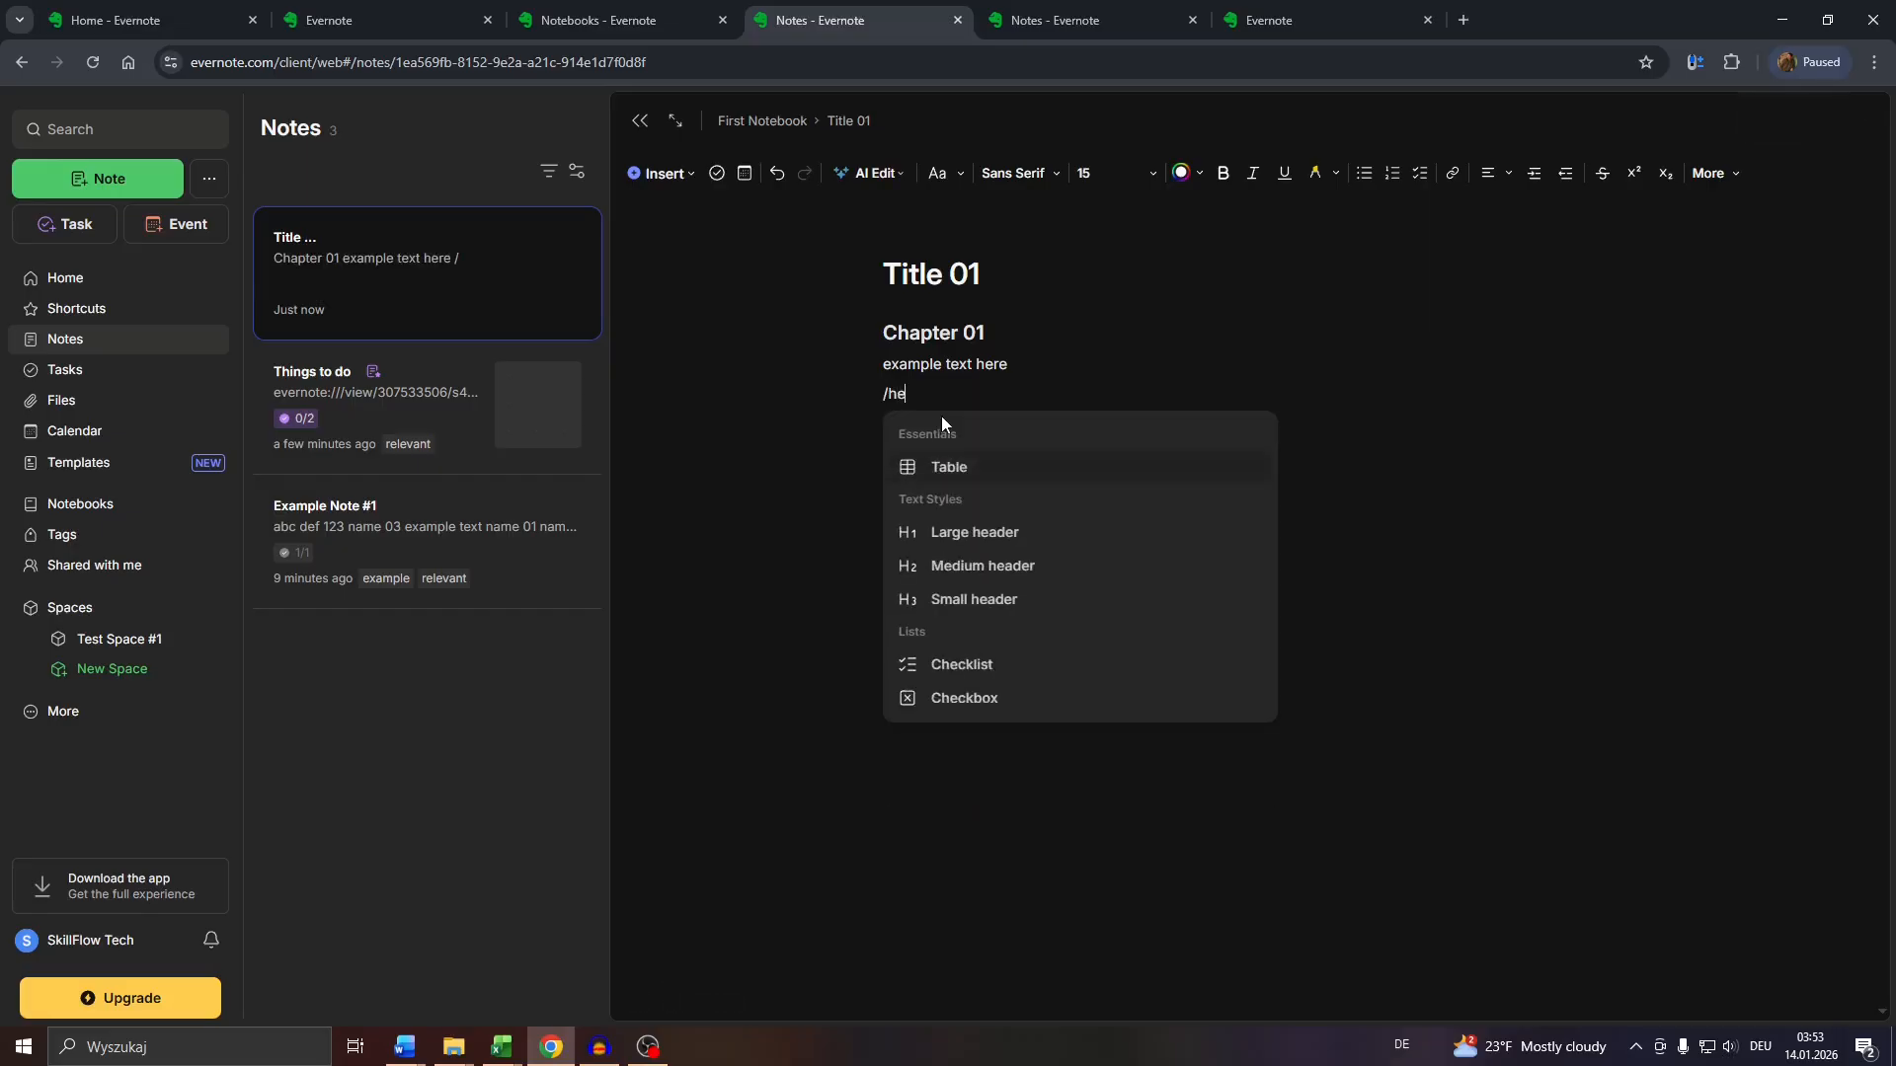
left_click(960, 576)
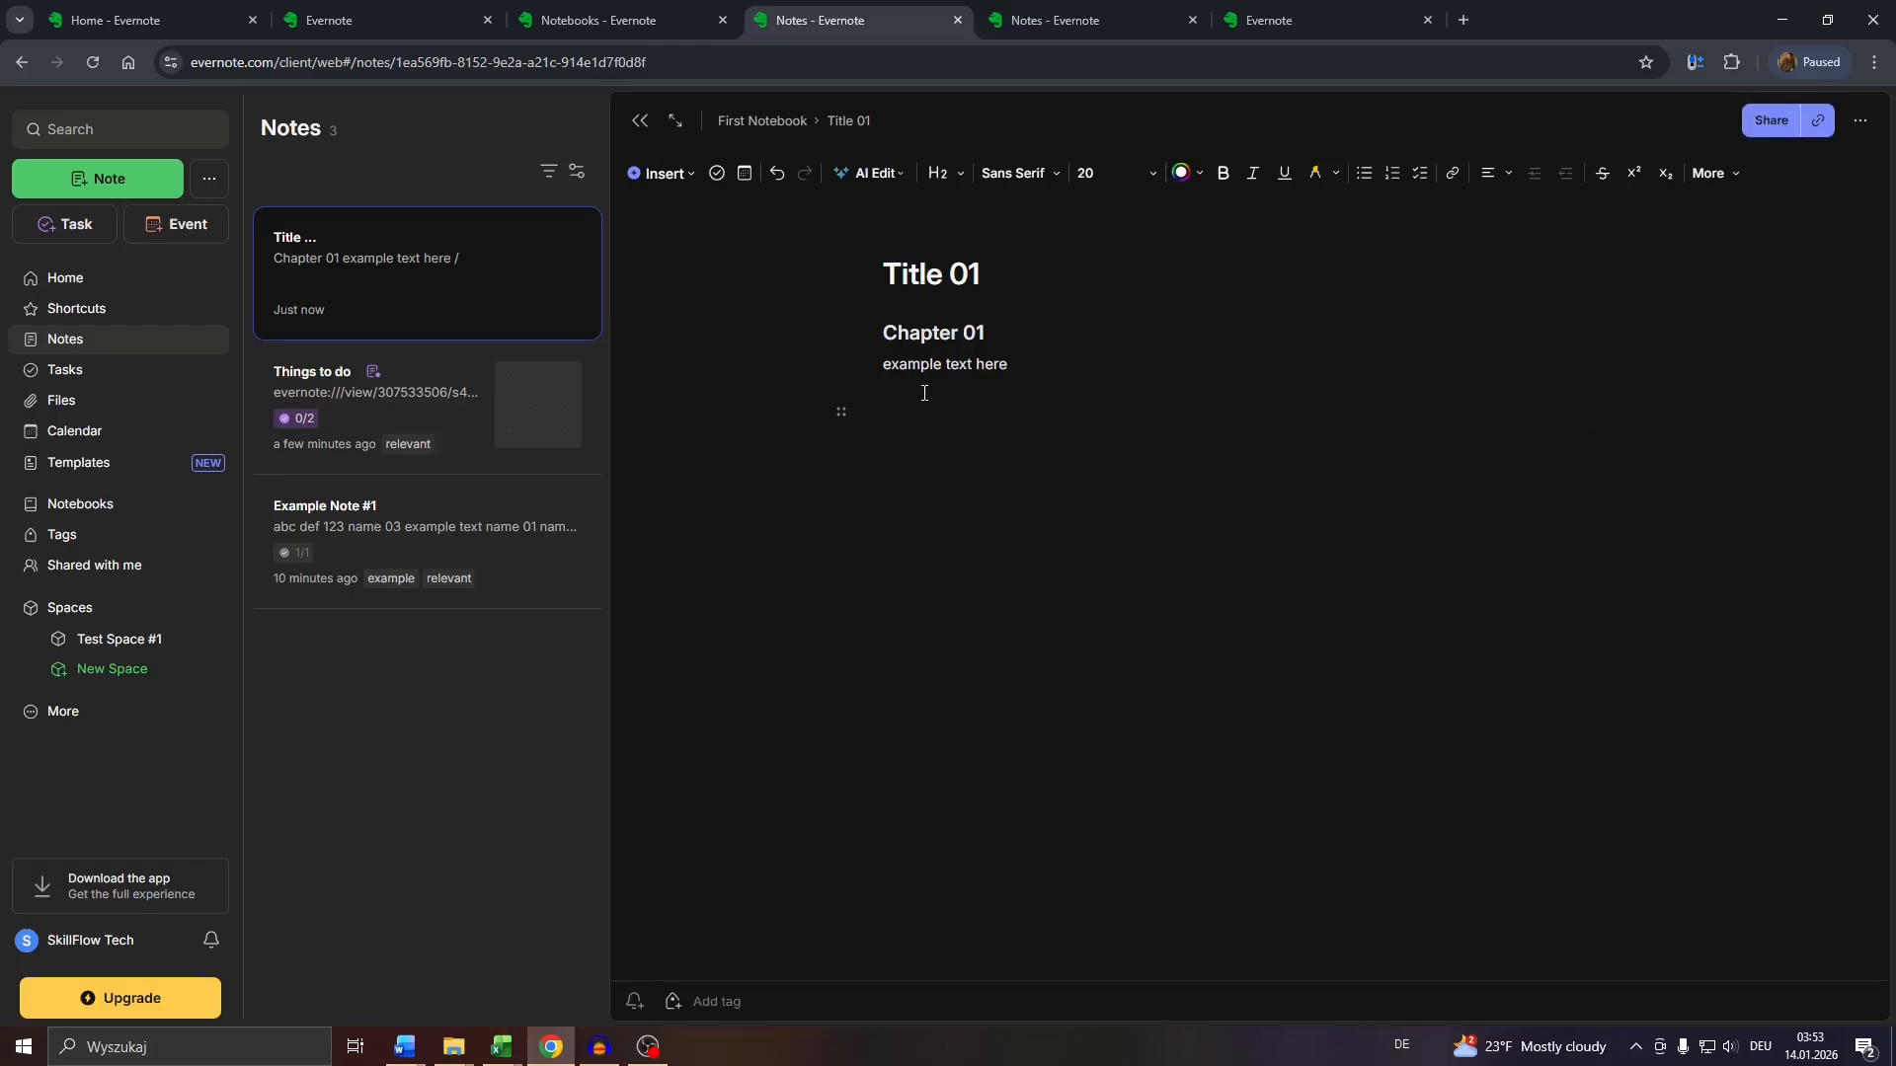
type("Chaper")
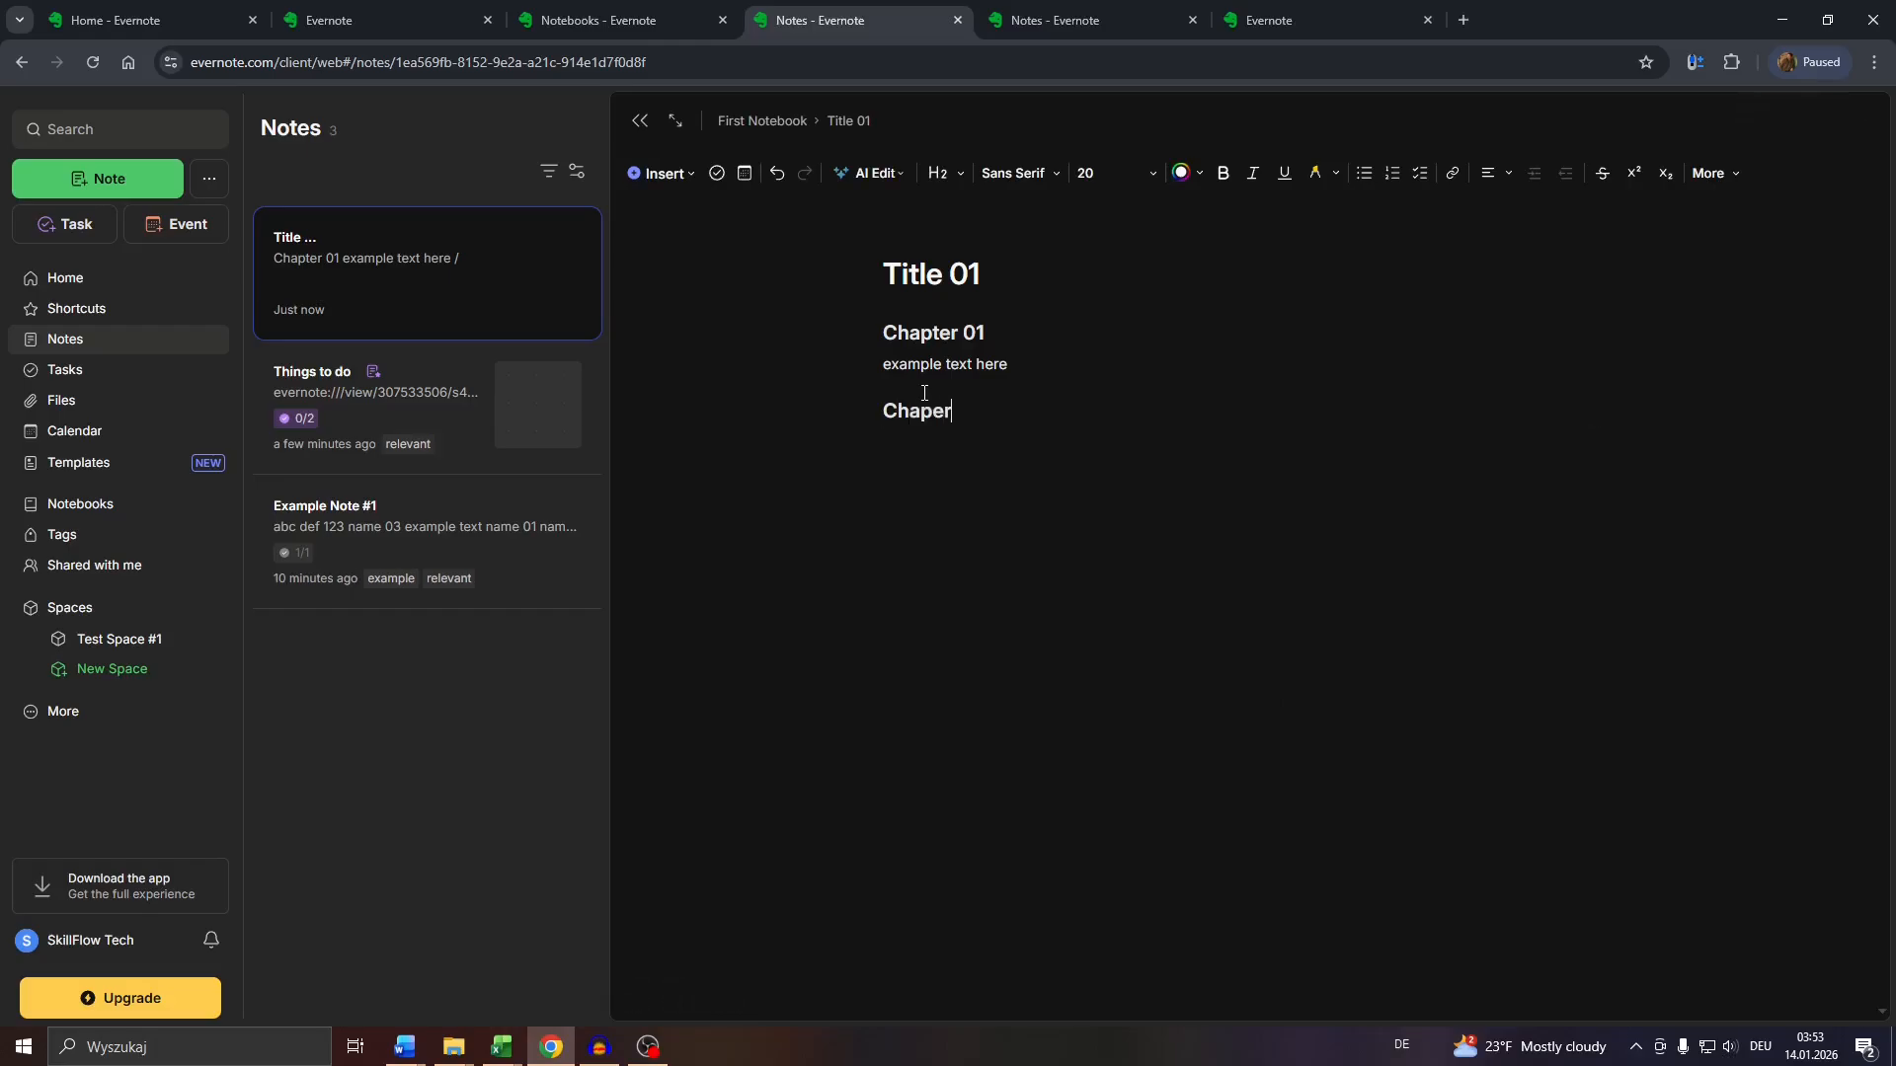
key("BackSpace")
key("BackSpace")
type("ter 02")
key("Return")
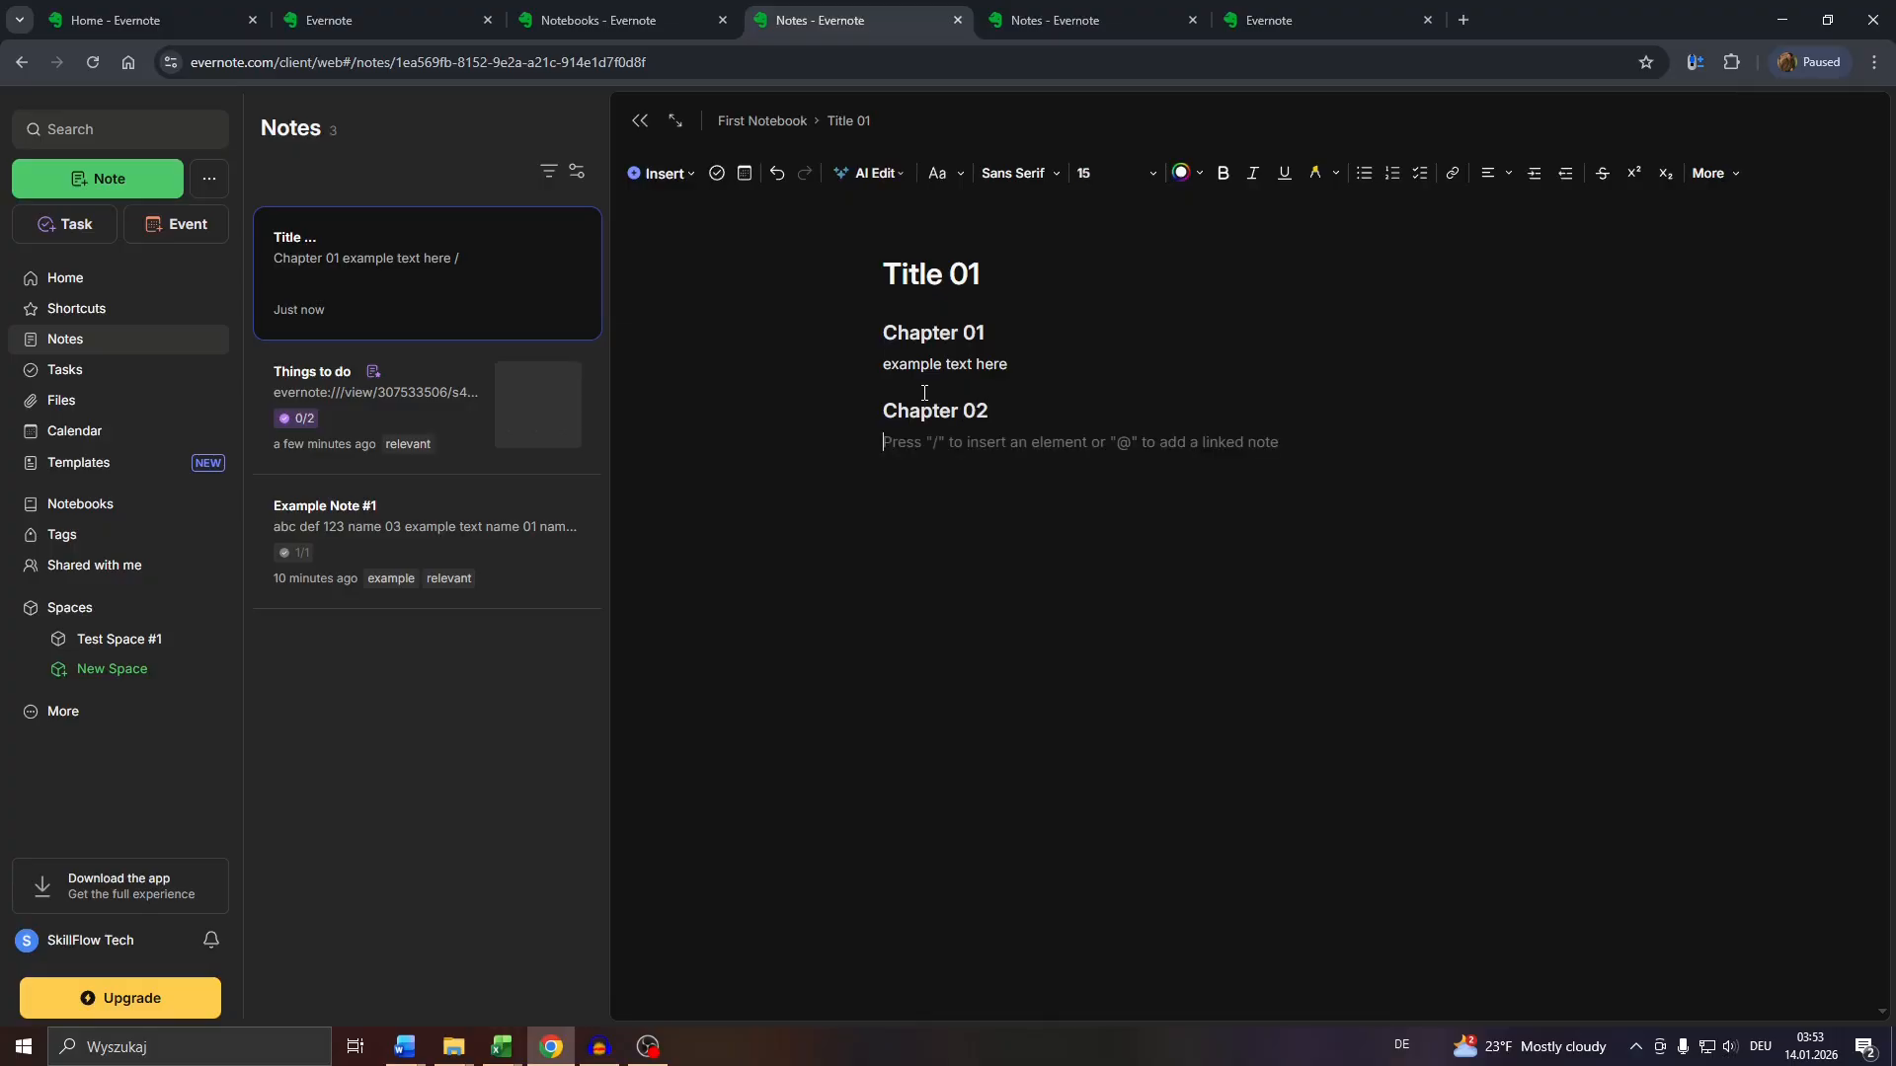
Step: Write "example text here" under the Chapter 02 header and start a new line
type("example ")
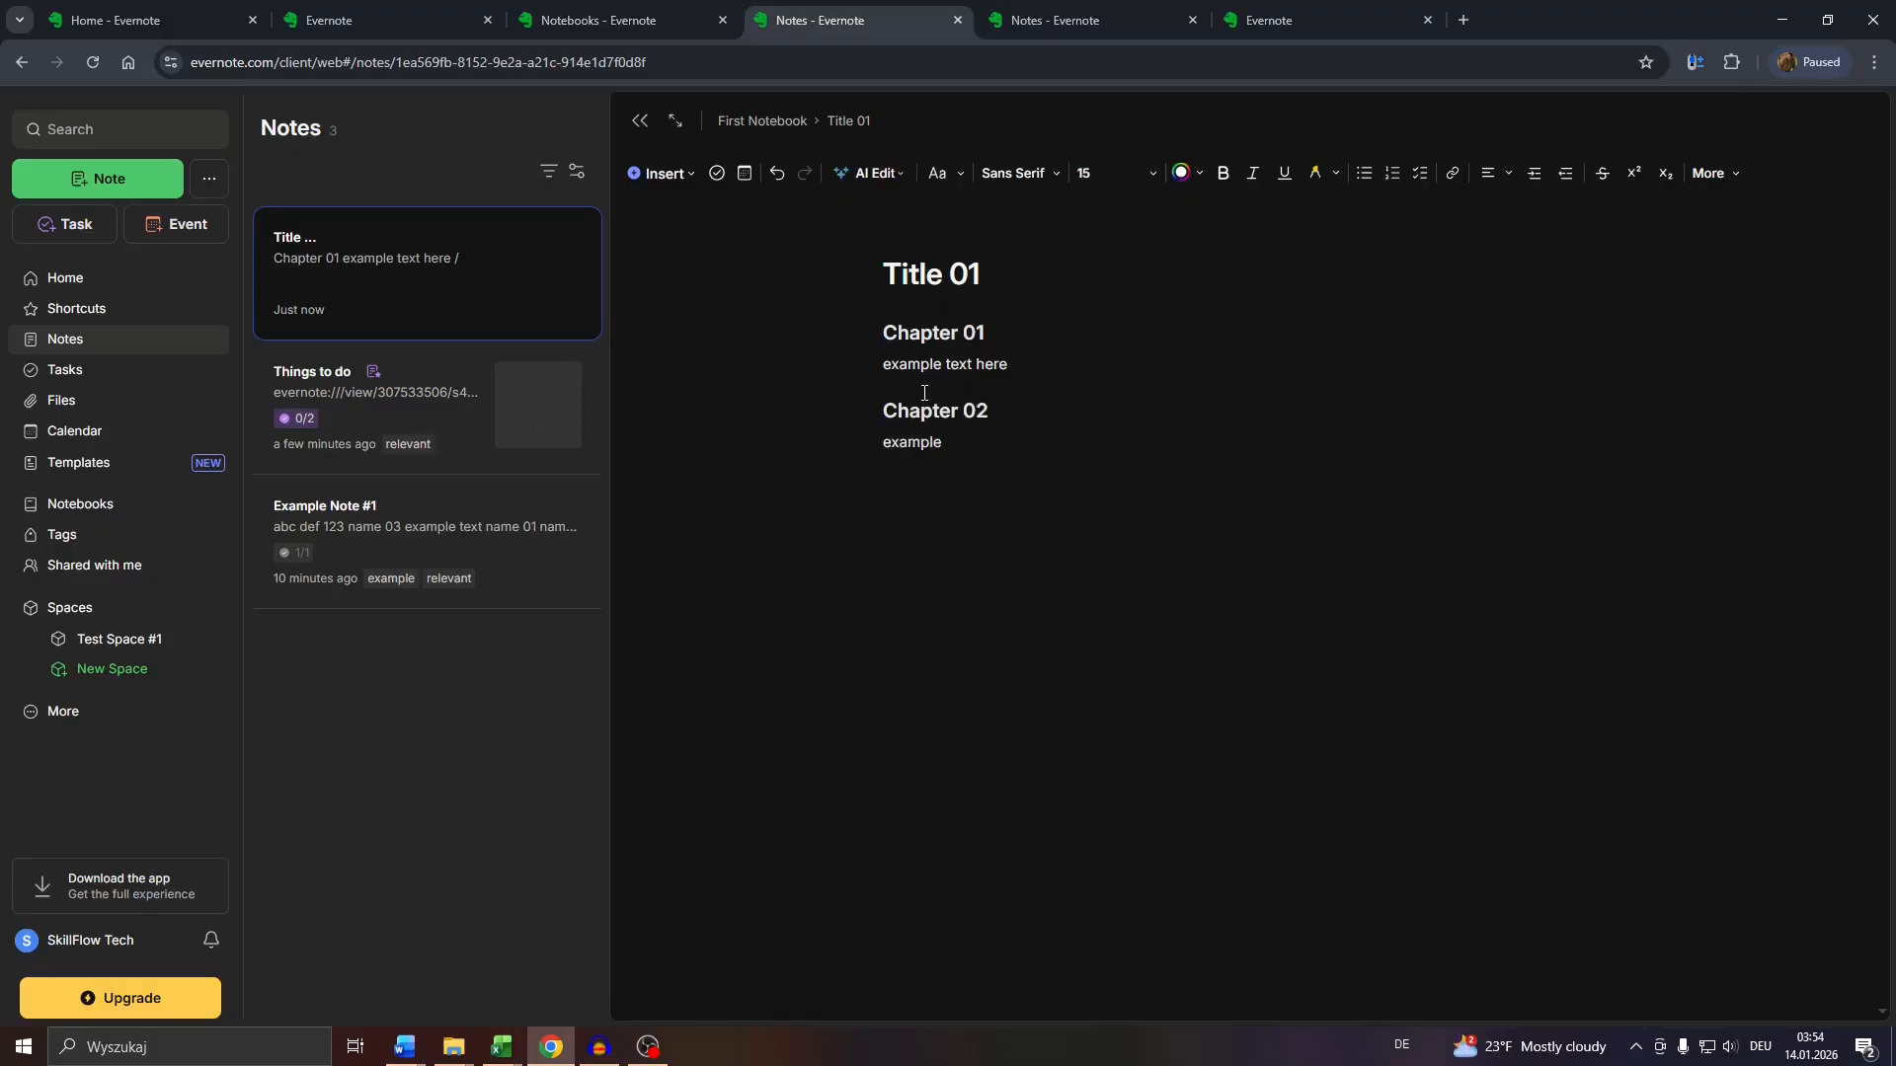
type("text here")
key("Return")
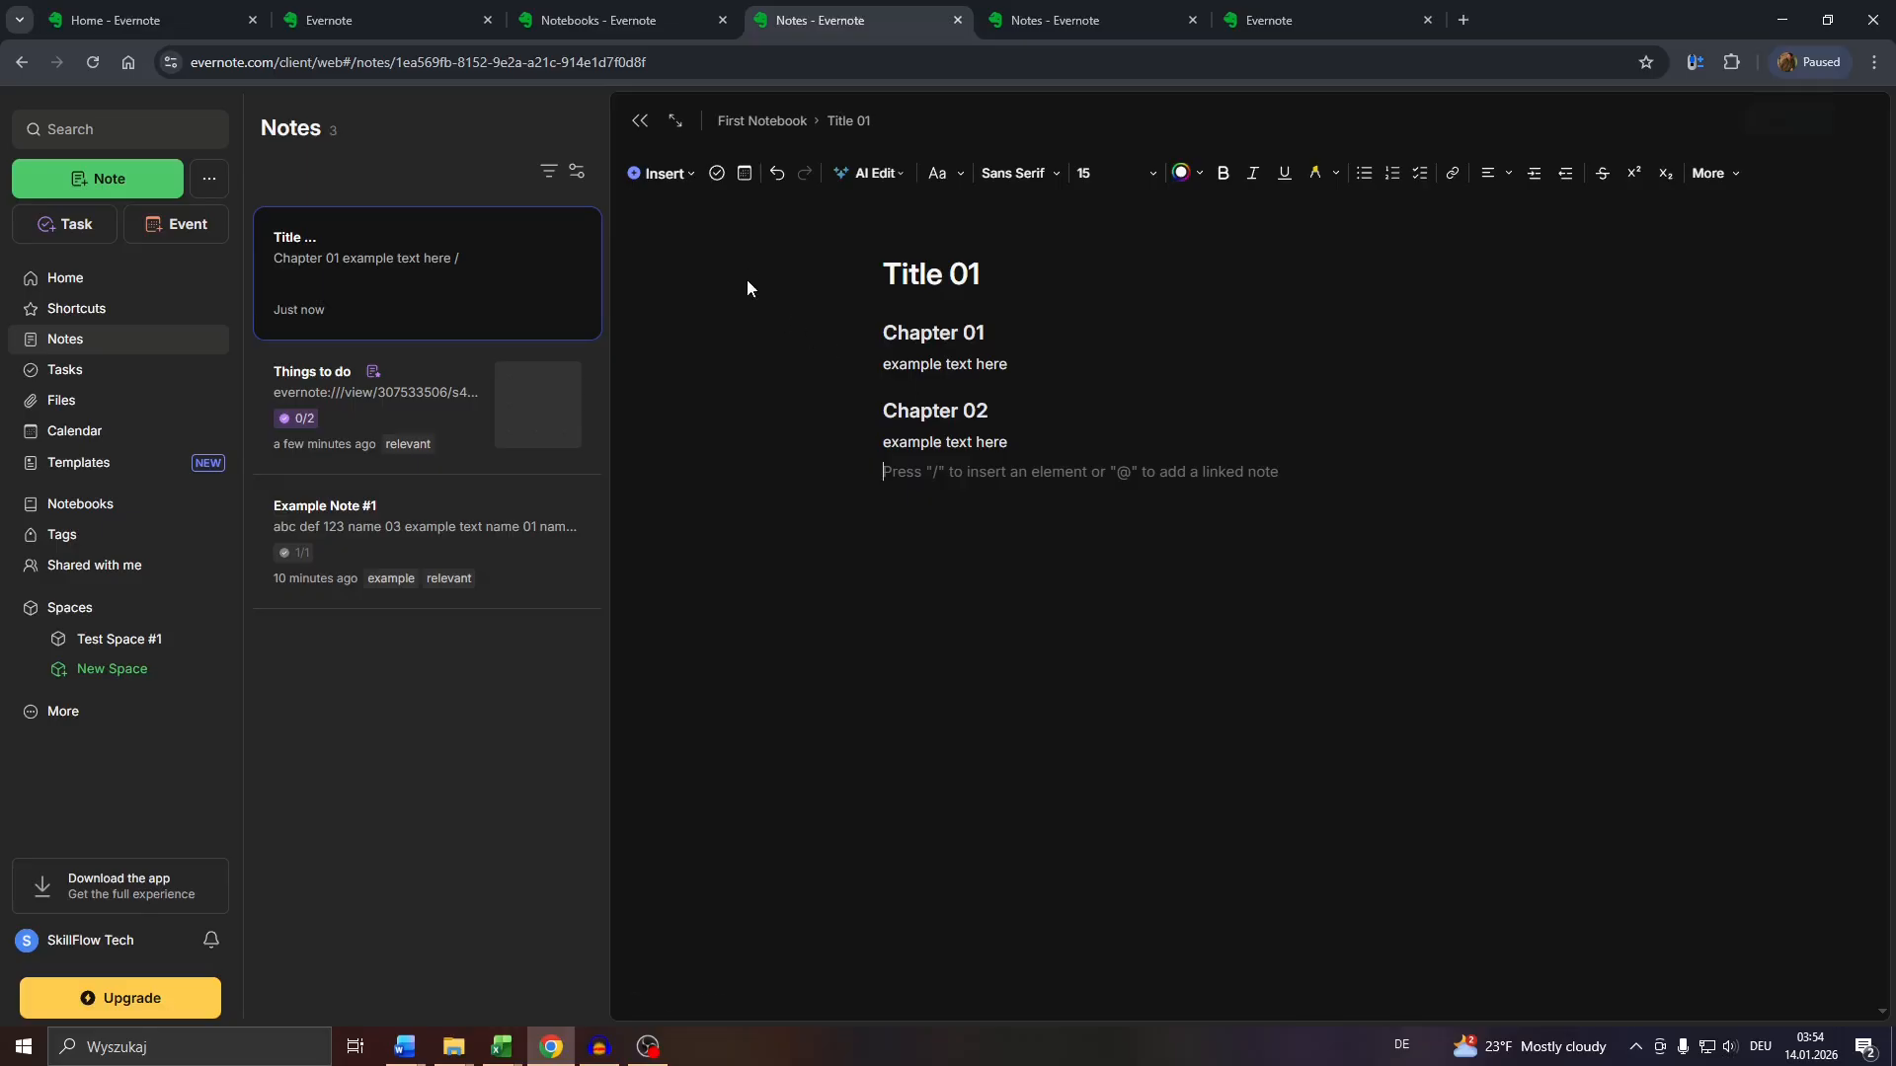
Step: Add a medium header "Chapter 03" with "example text here" beneath it, followed by an empty line
left_click(663, 175)
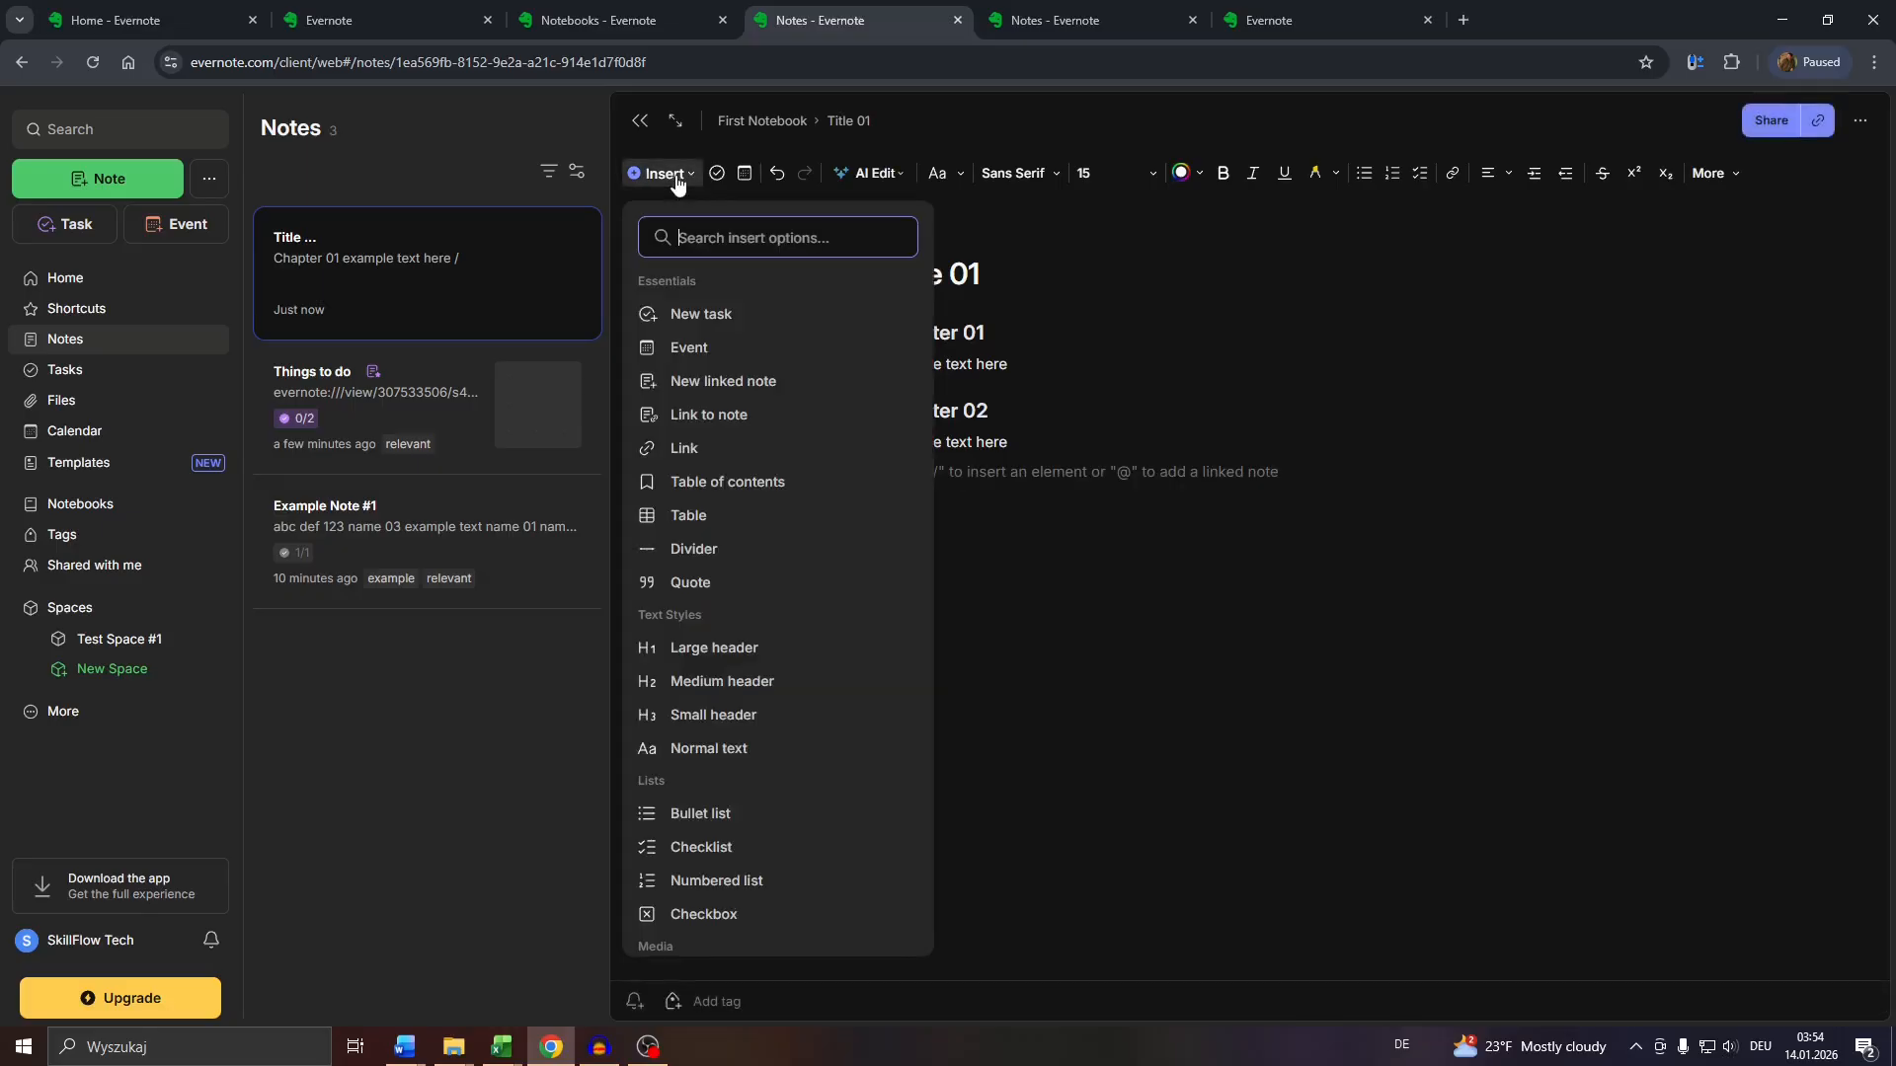
left_click(741, 680)
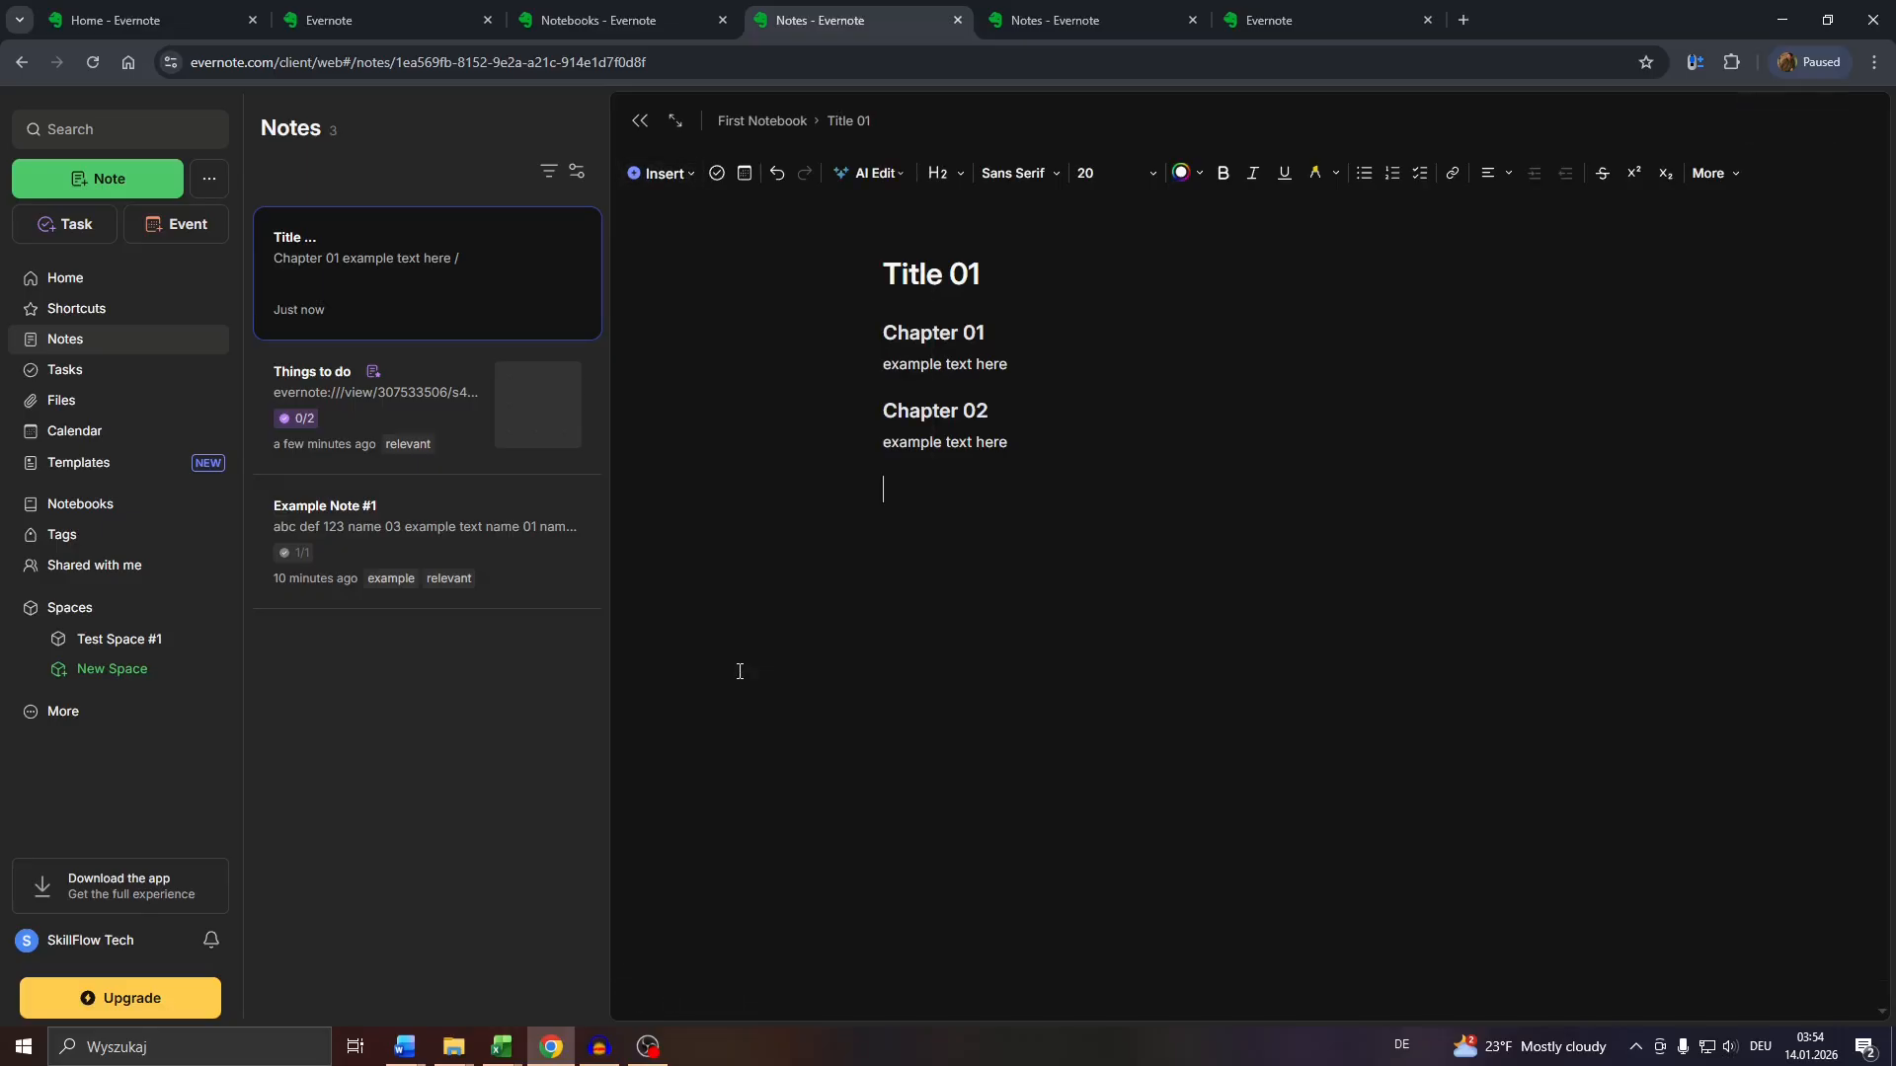
type("Chapter")
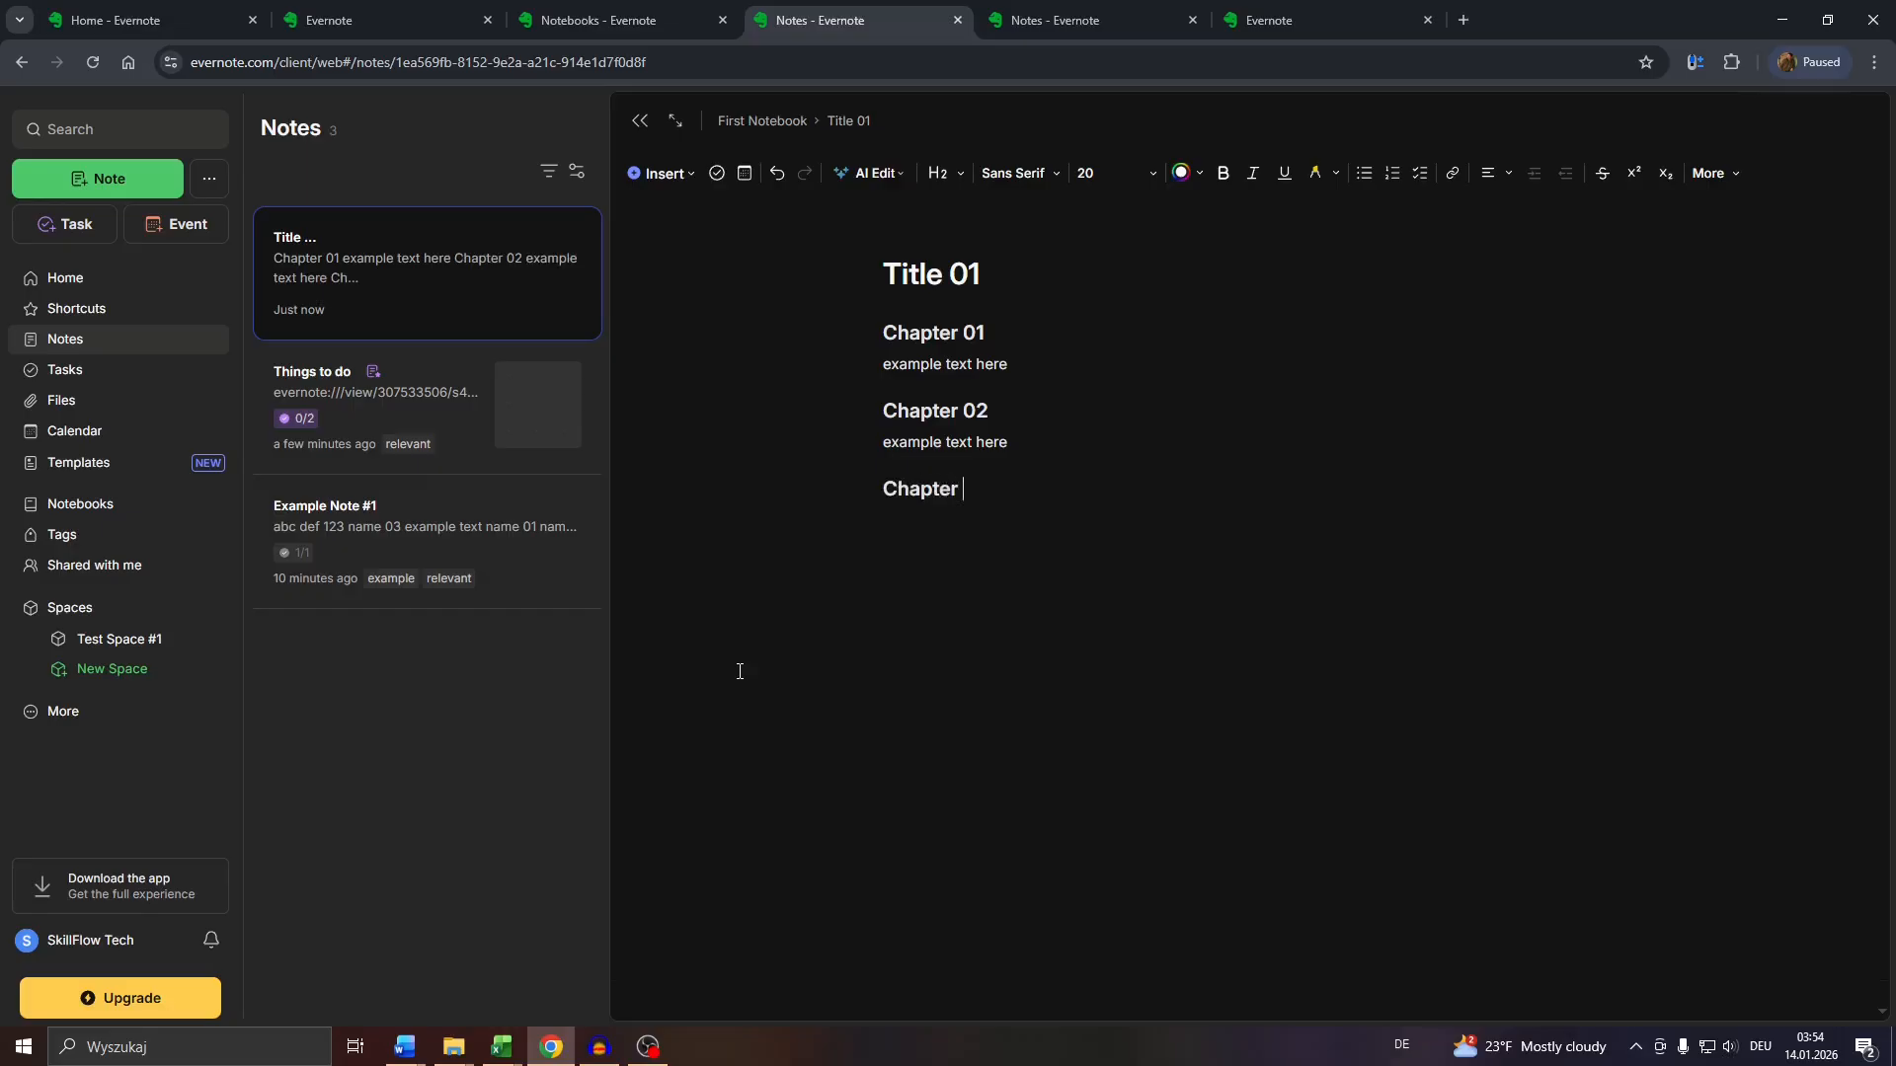
type(" 03")
key("Return")
type("example text here")
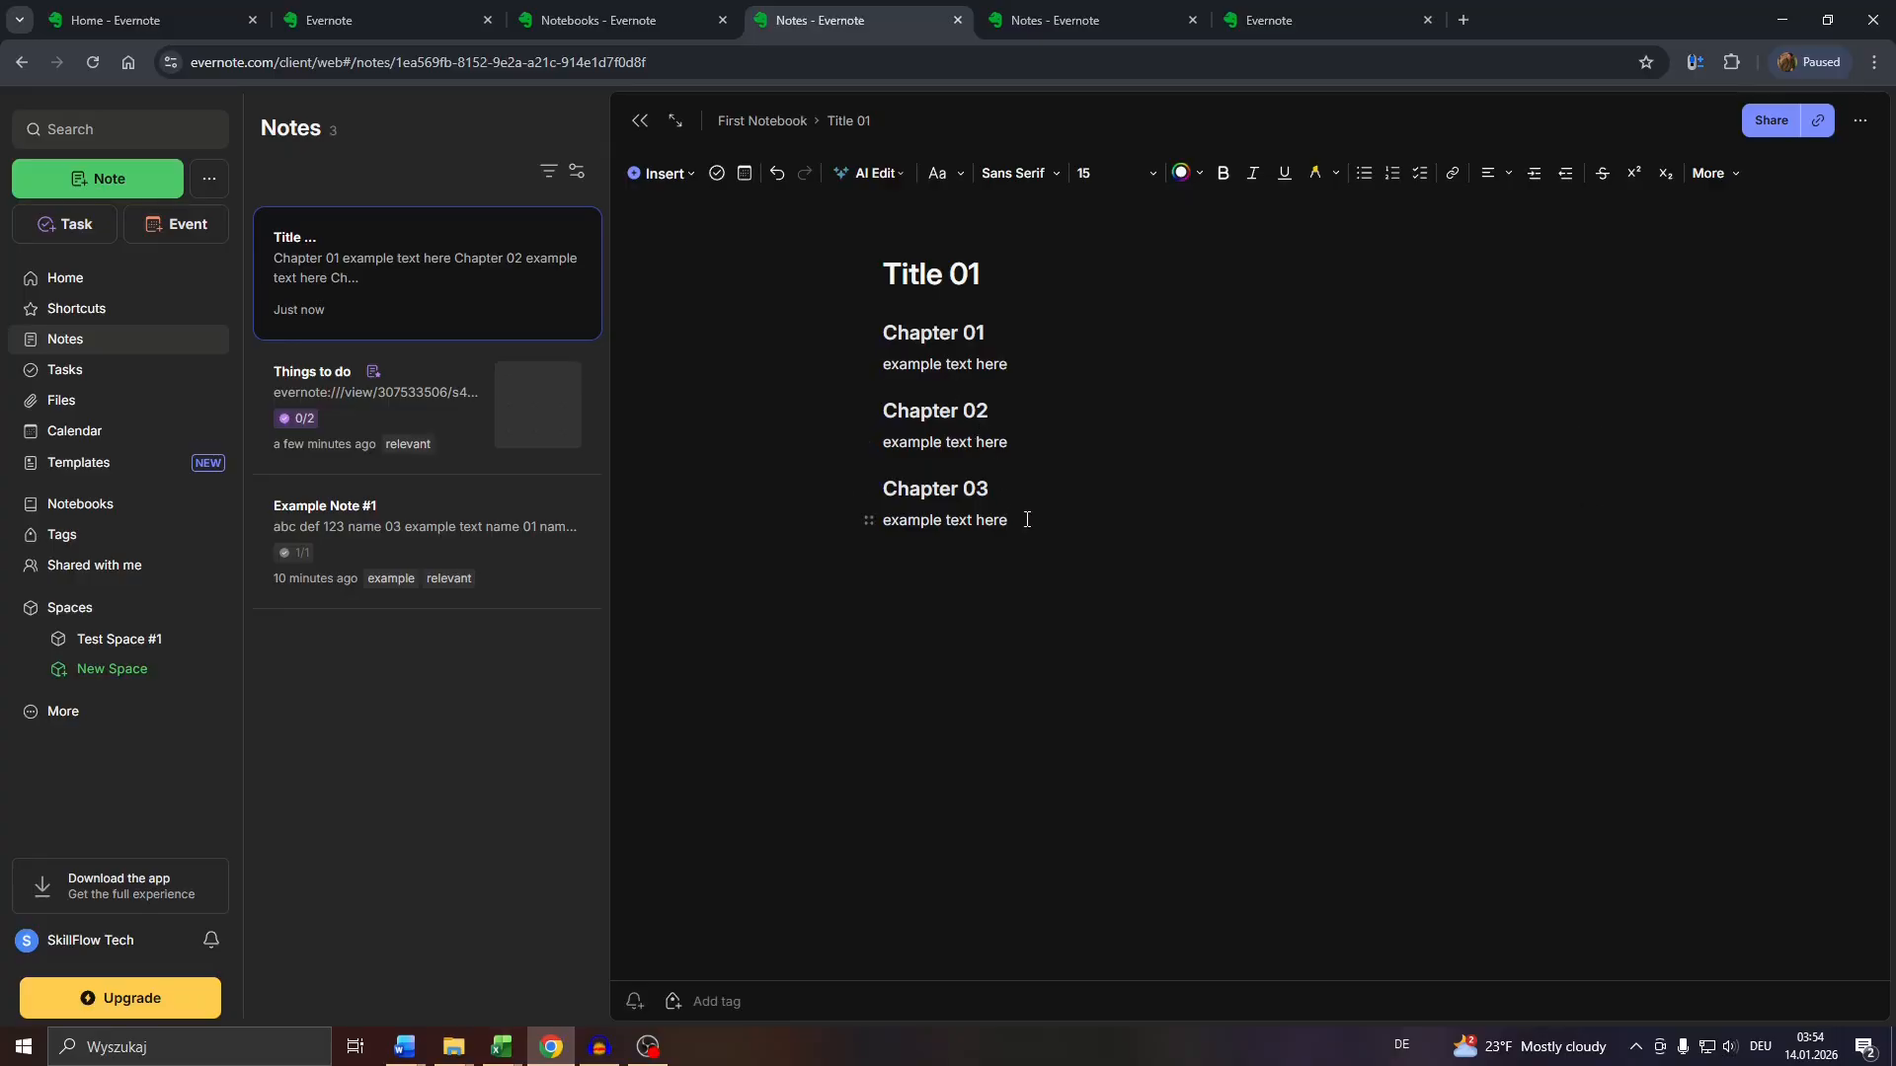
key("Return")
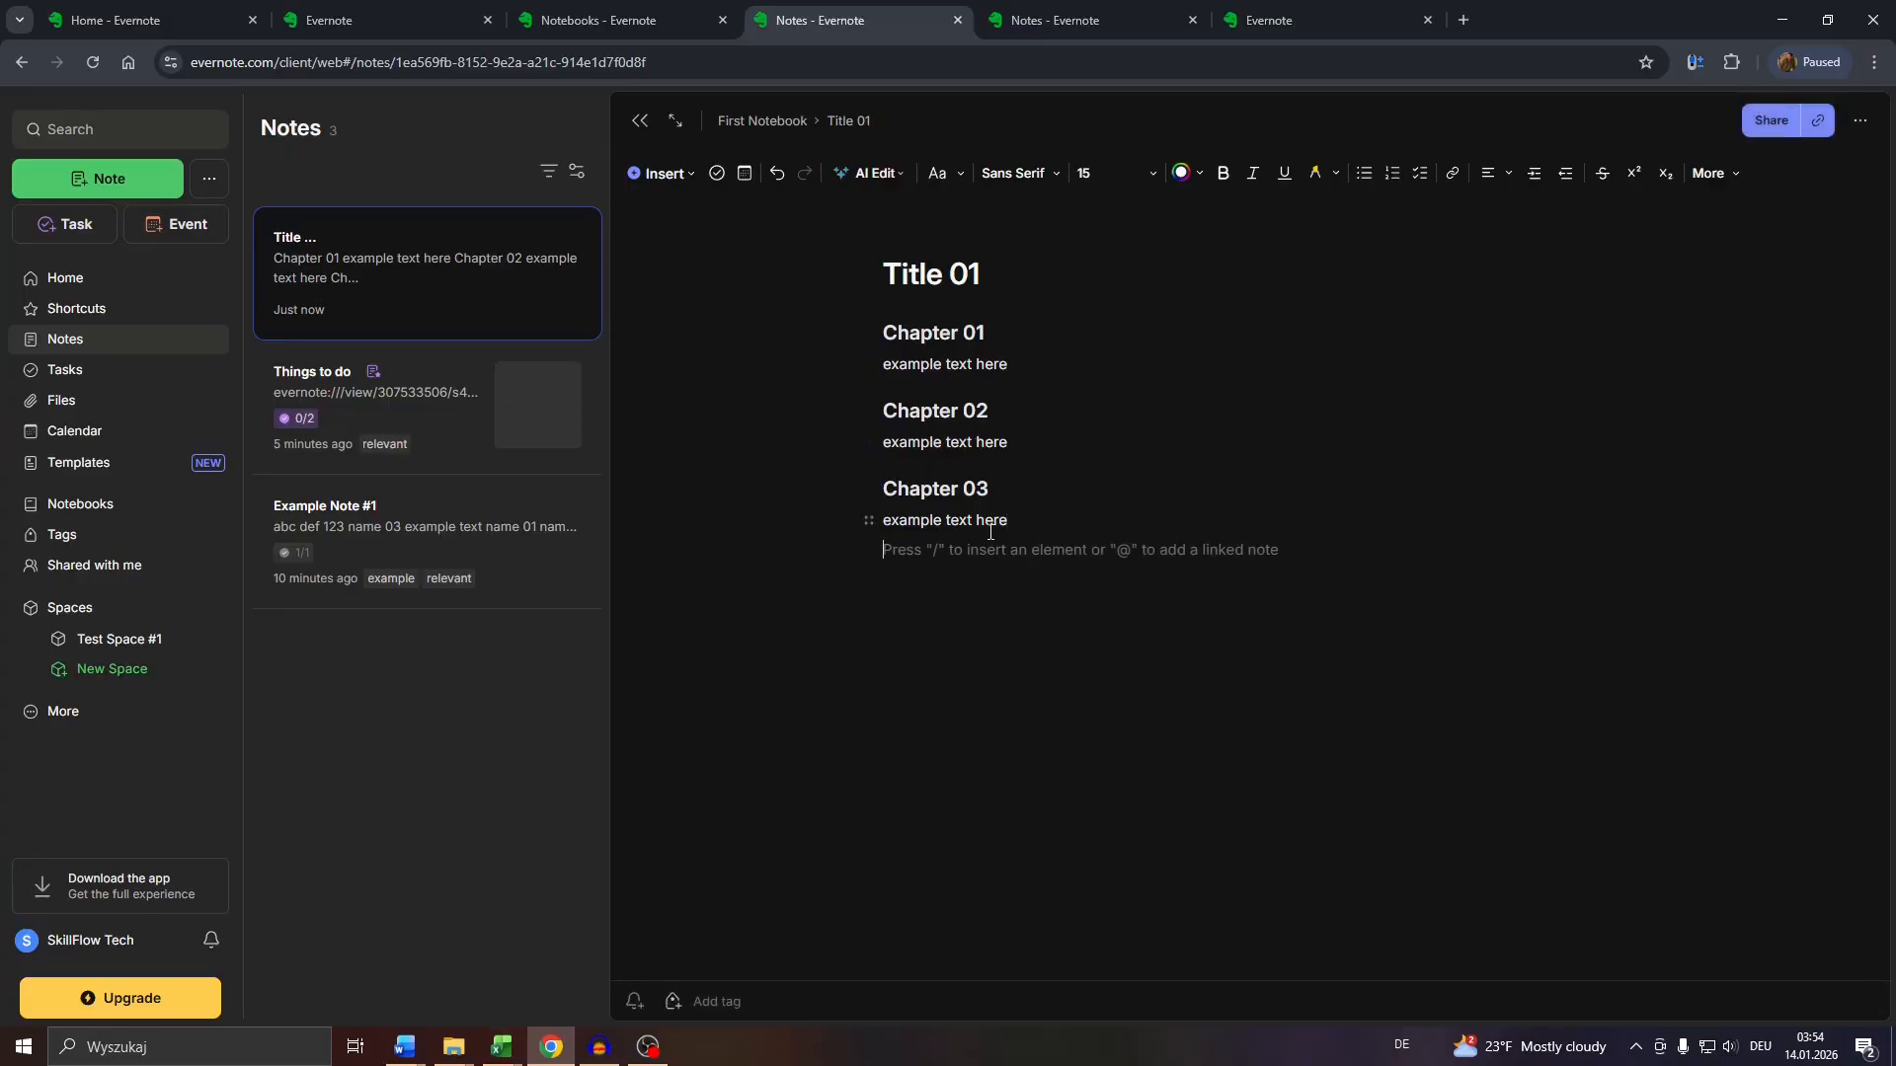
Step: Insert a table of contents below the Chapter 03 text and move it between the note title and the Chapter 01 header
type("/tab")
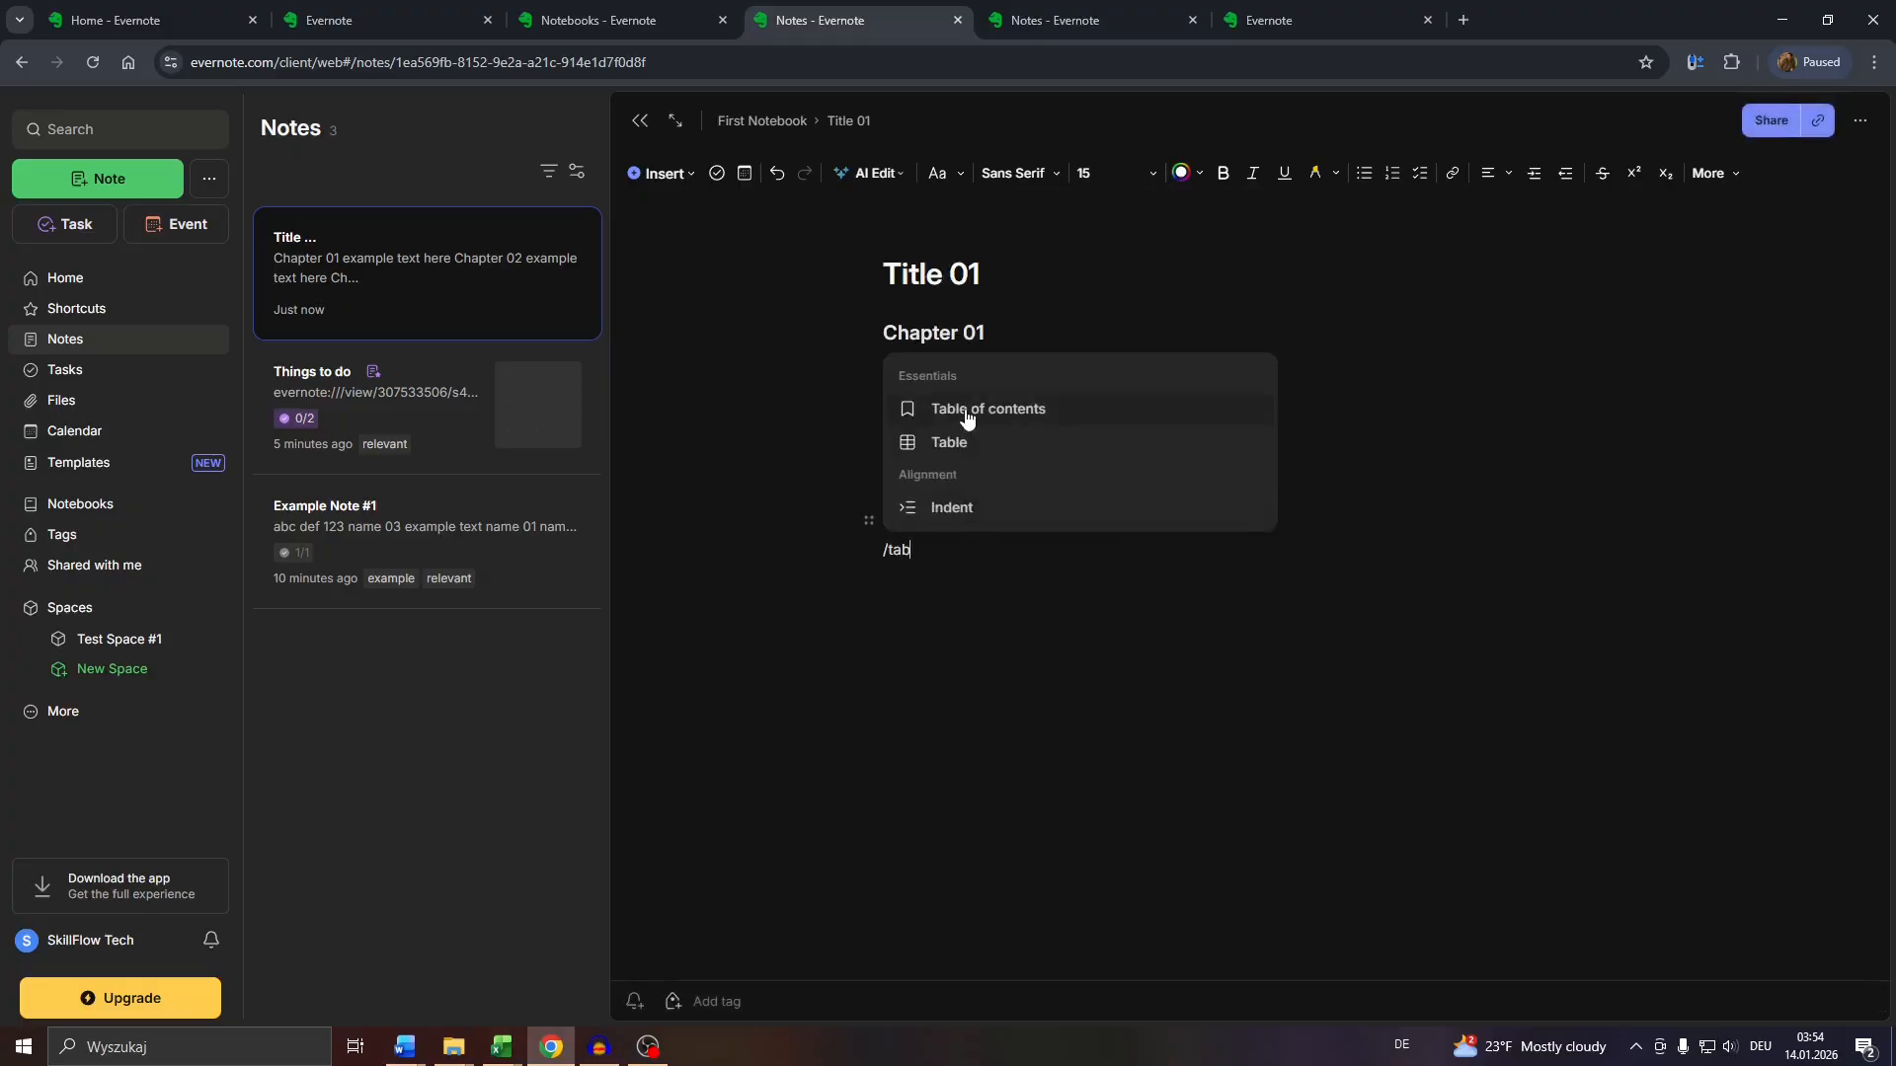
left_click(965, 412)
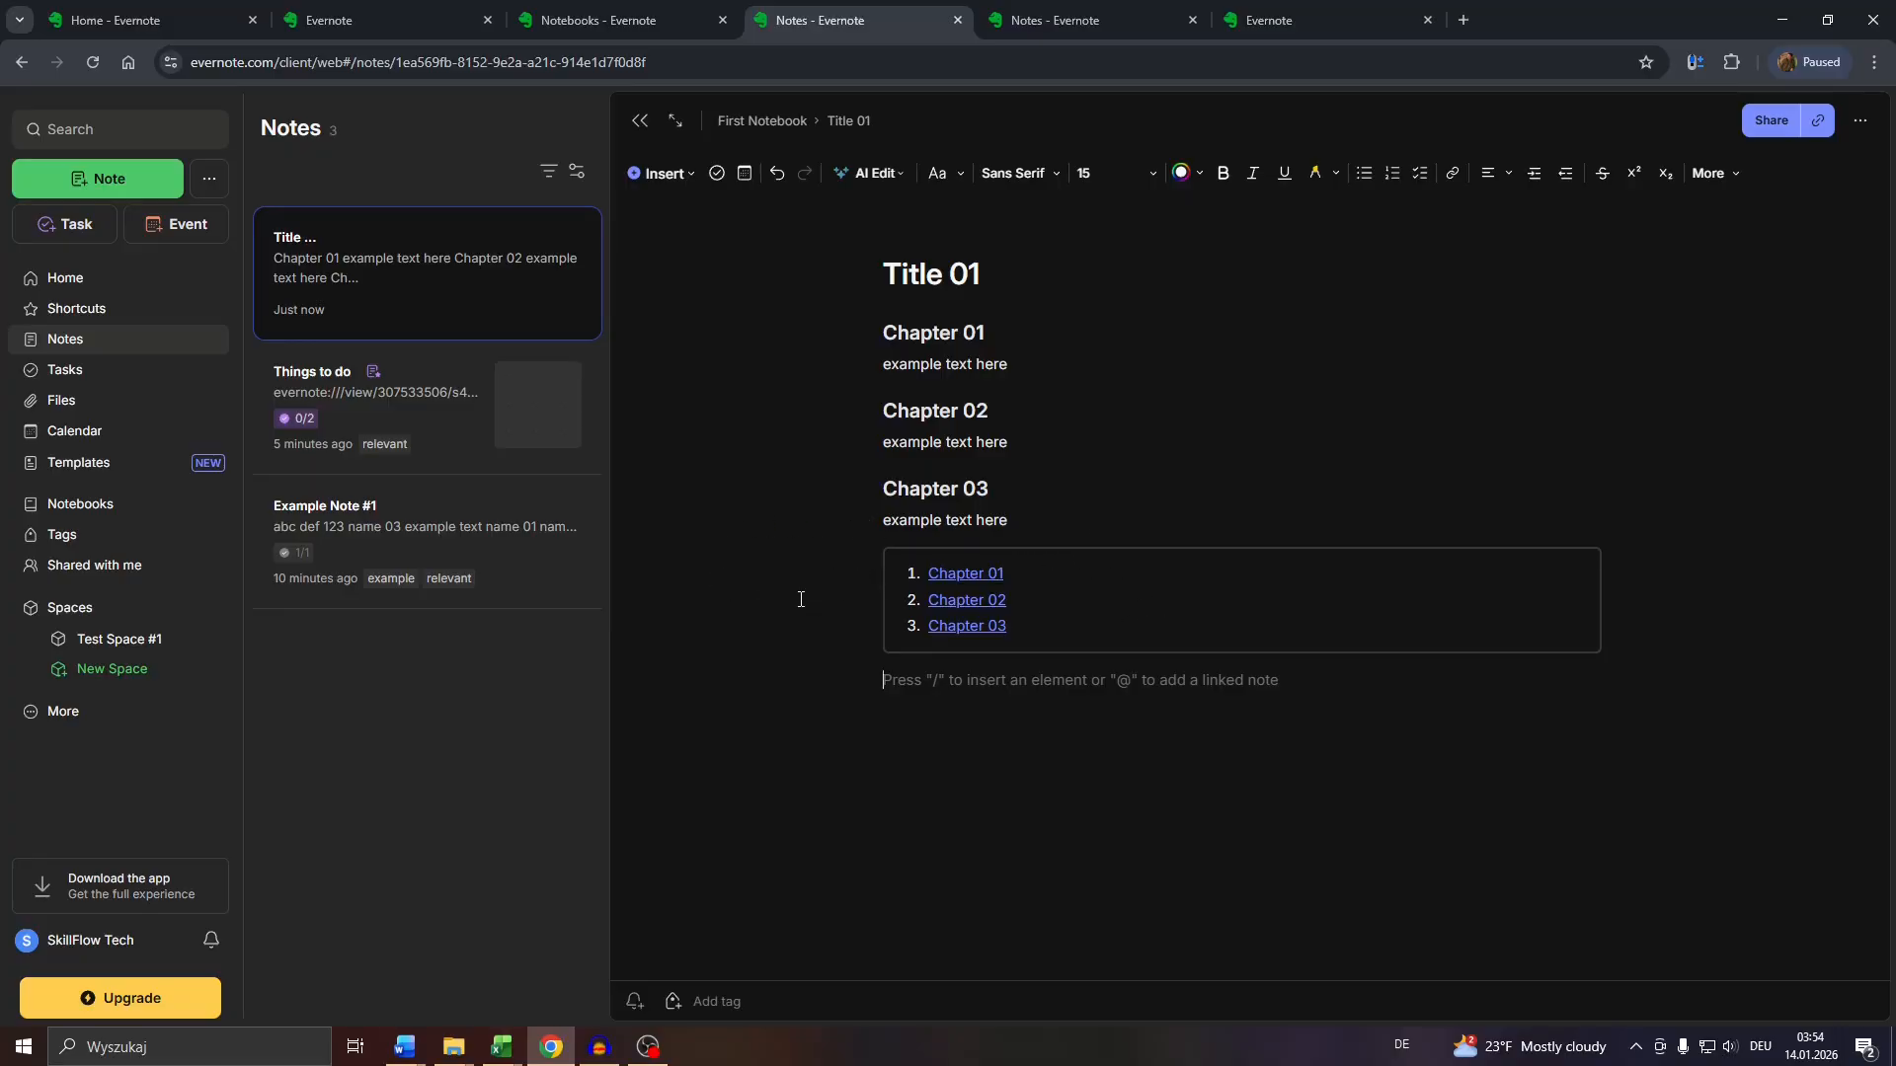
left_click(1128, 577)
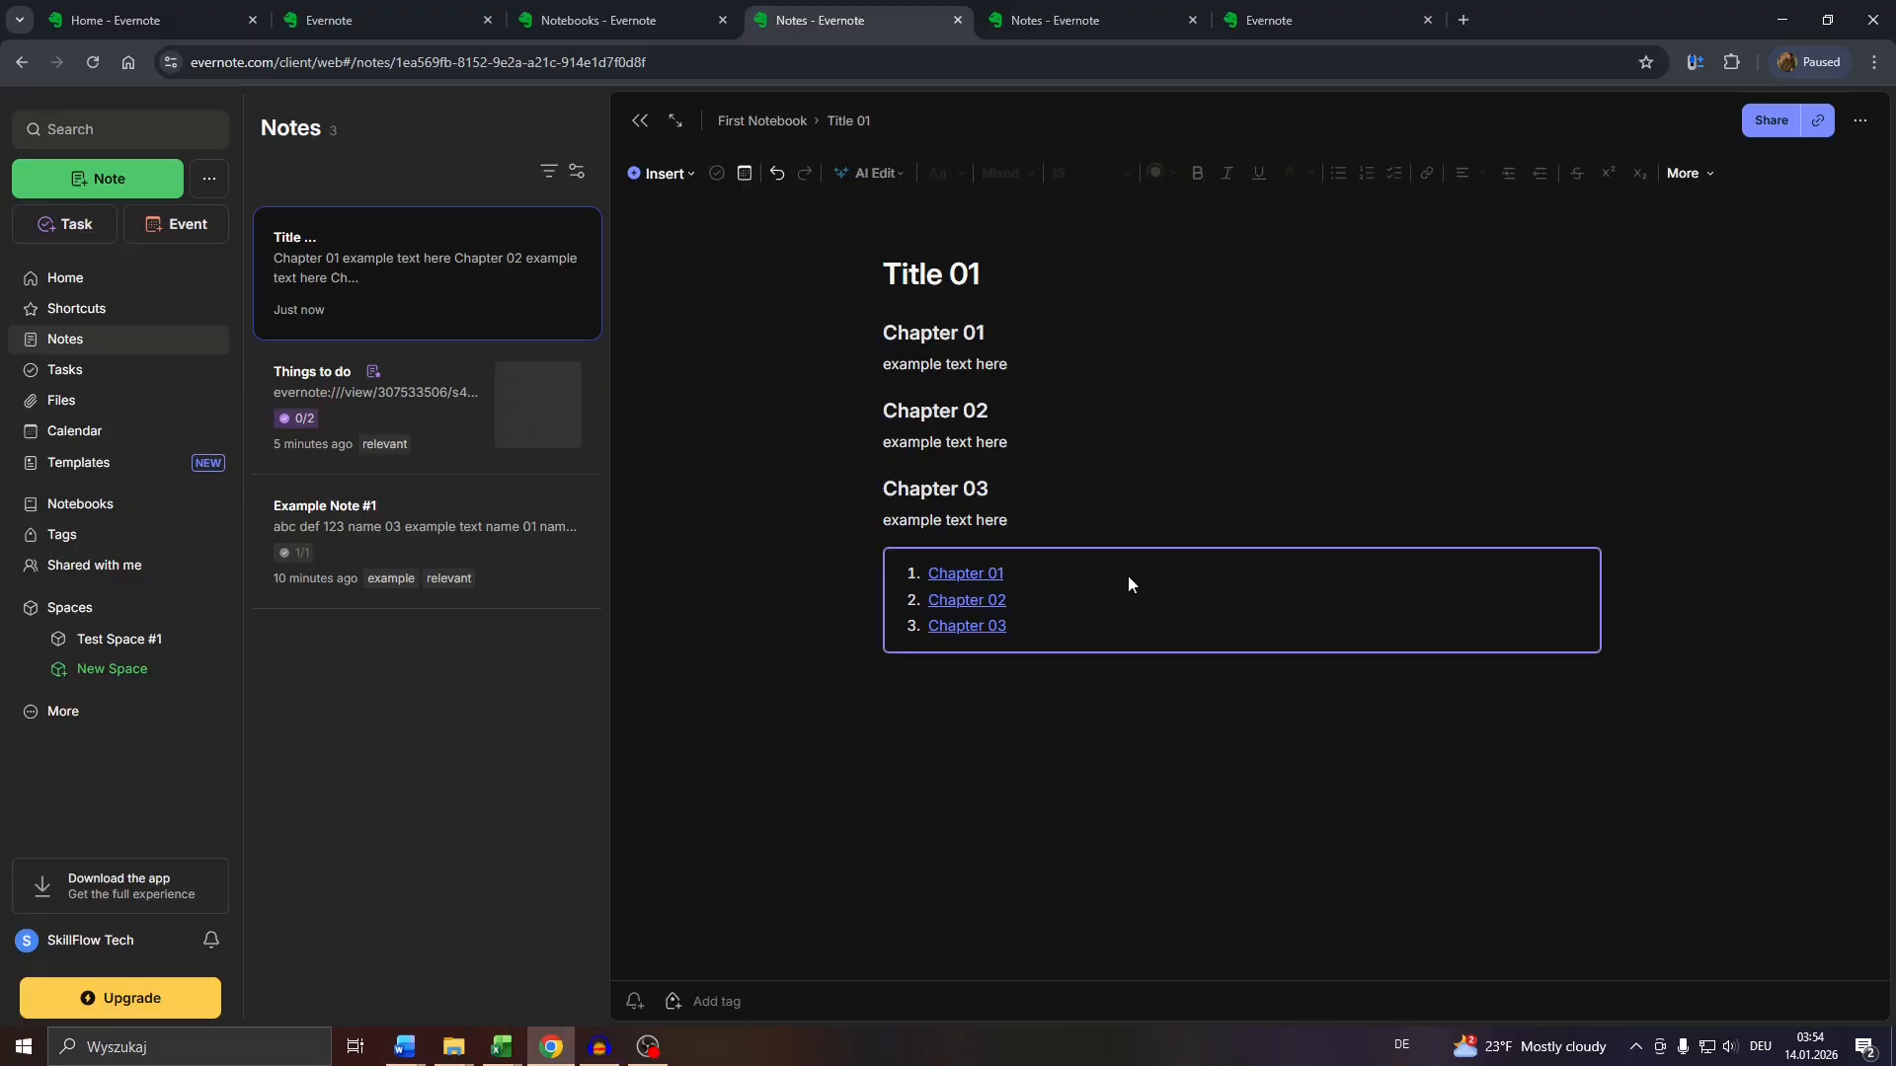
left_click_drag(1128, 577, 1009, 302)
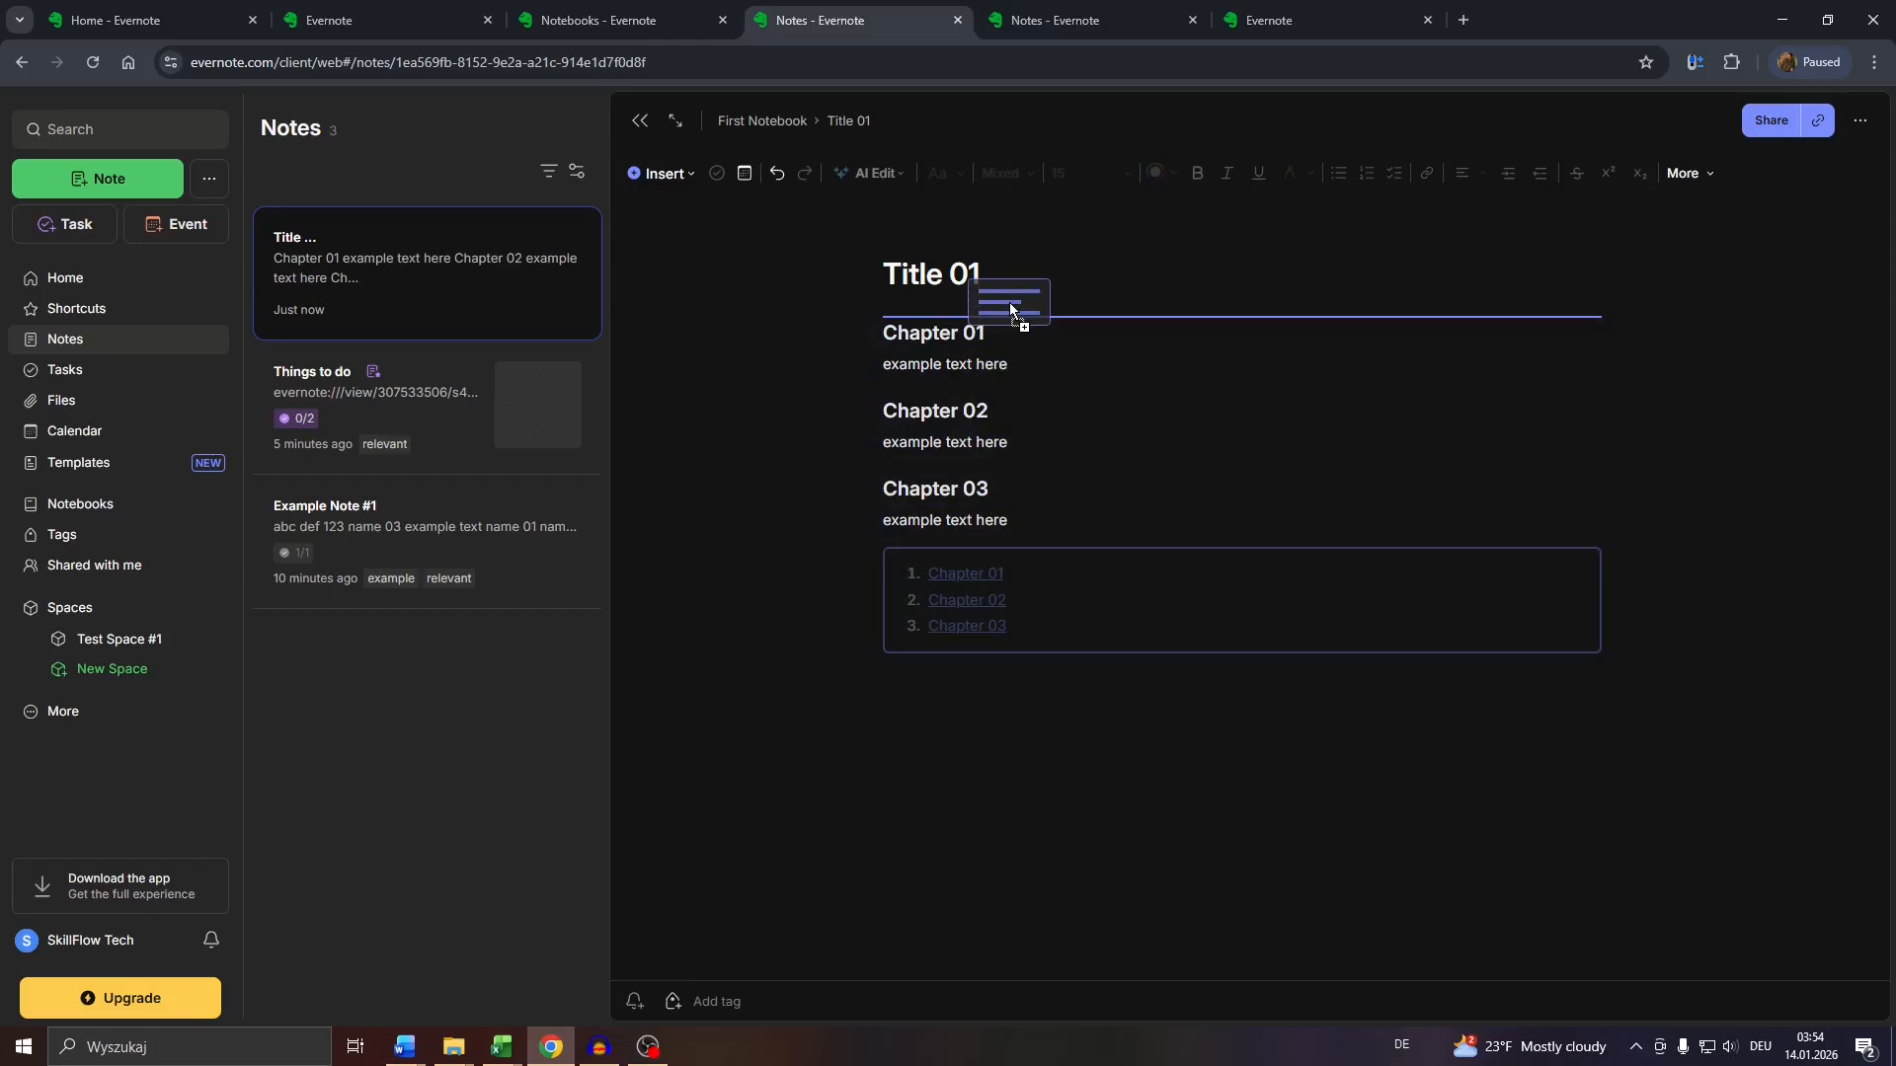
left_click_drag(1009, 302, 1009, 304)
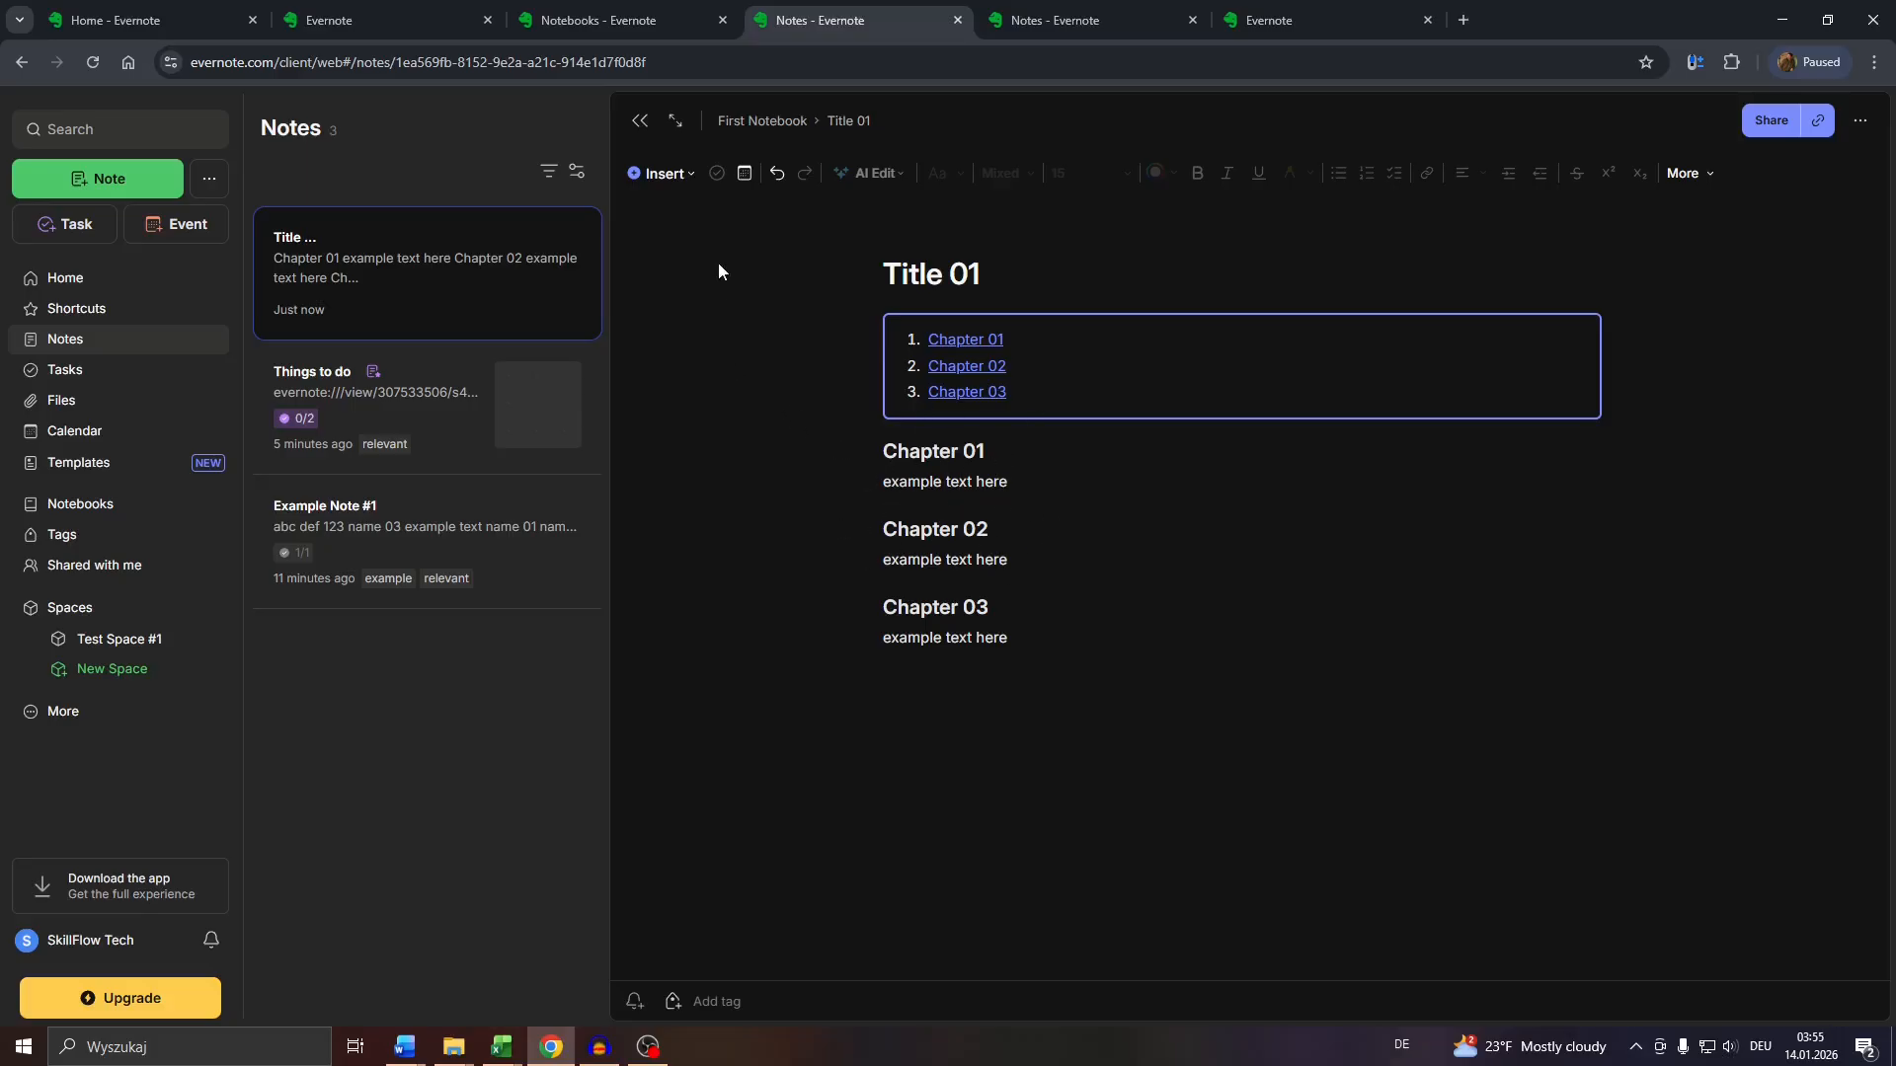
left_click(667, 183)
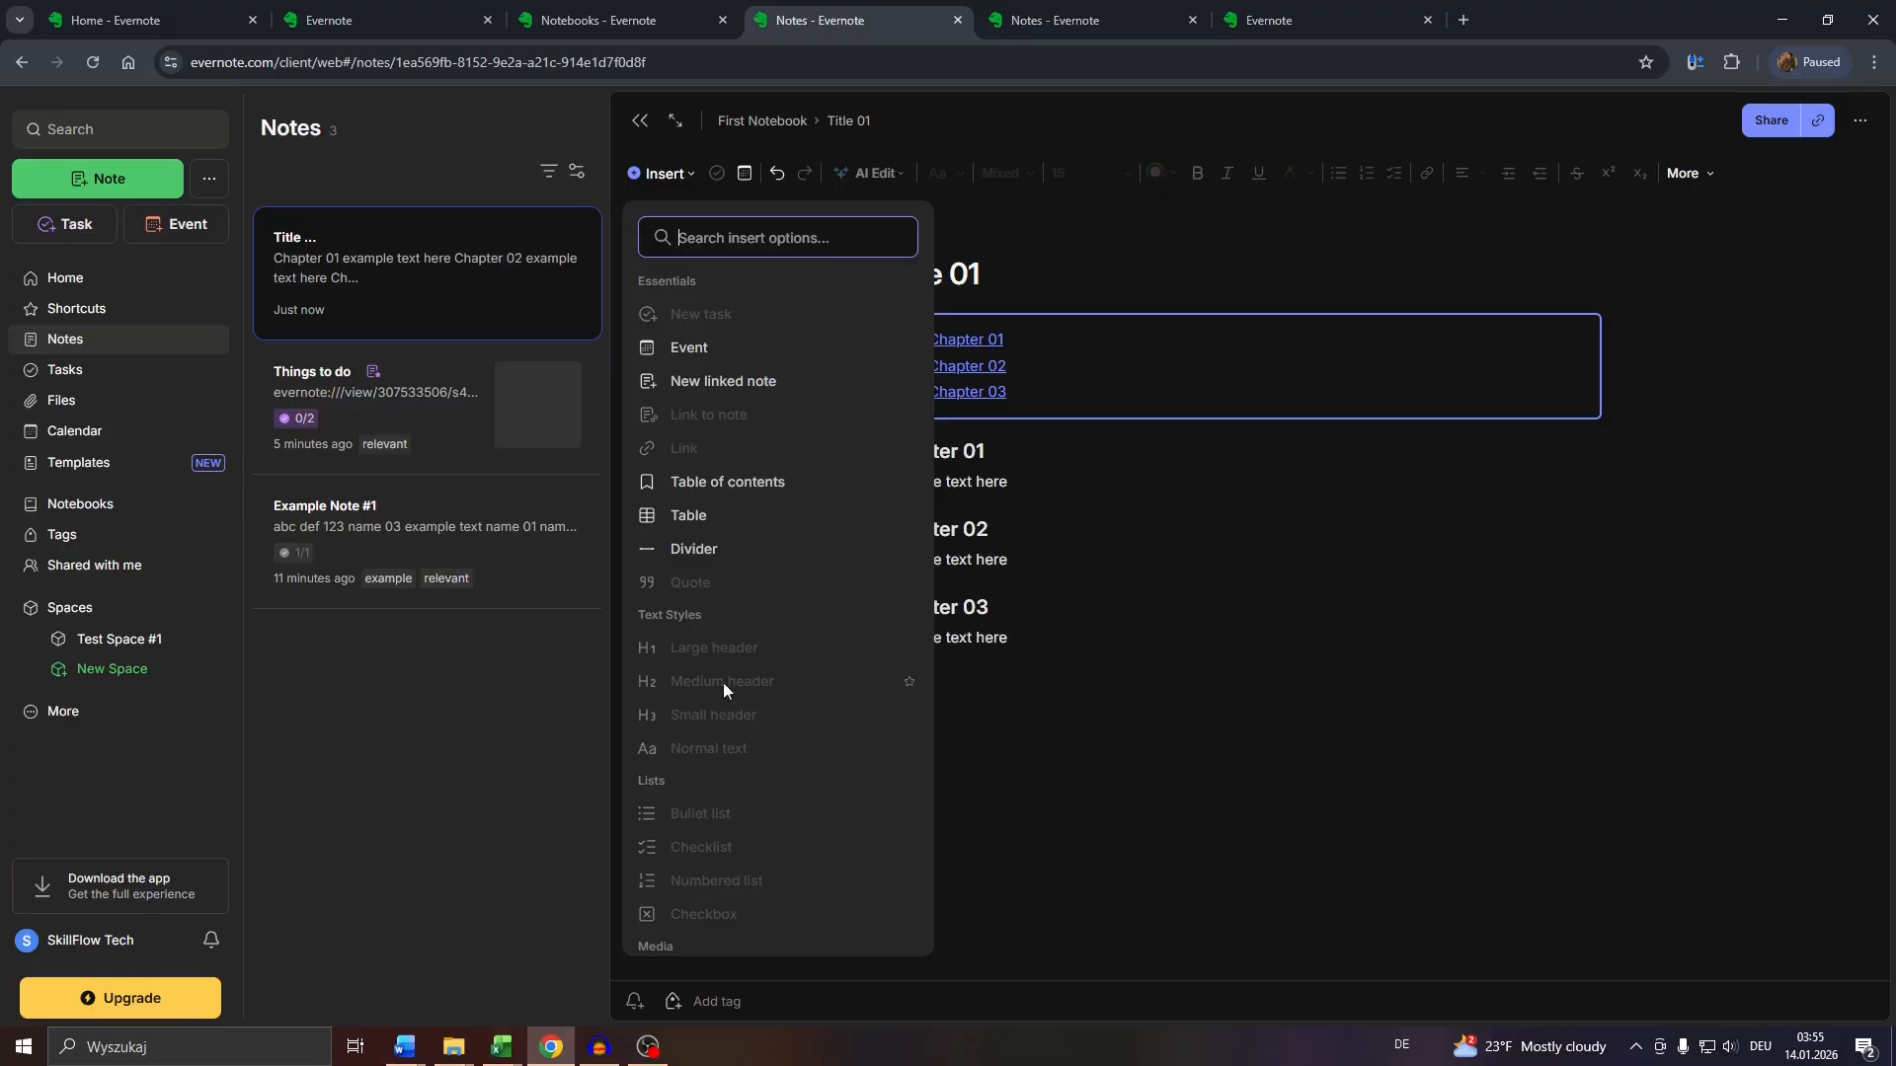
left_click(1062, 581)
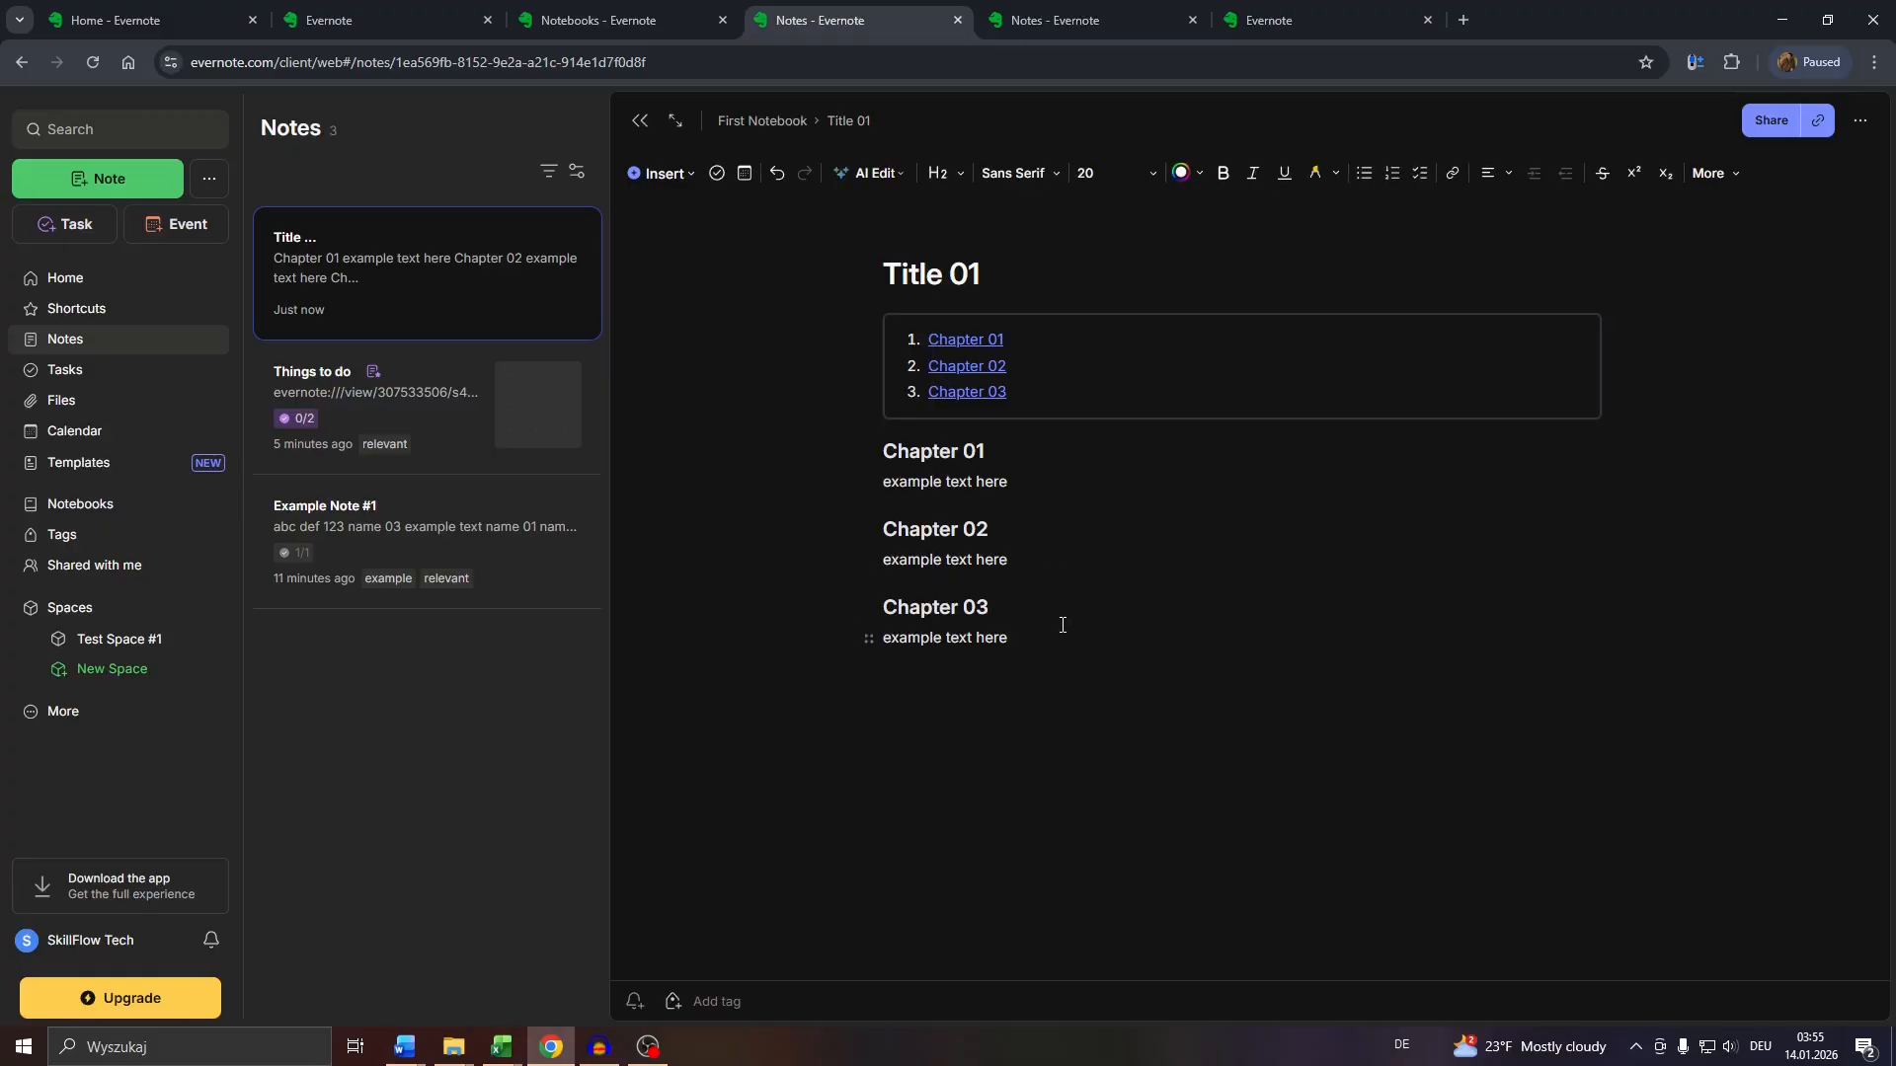
left_click(1062, 625)
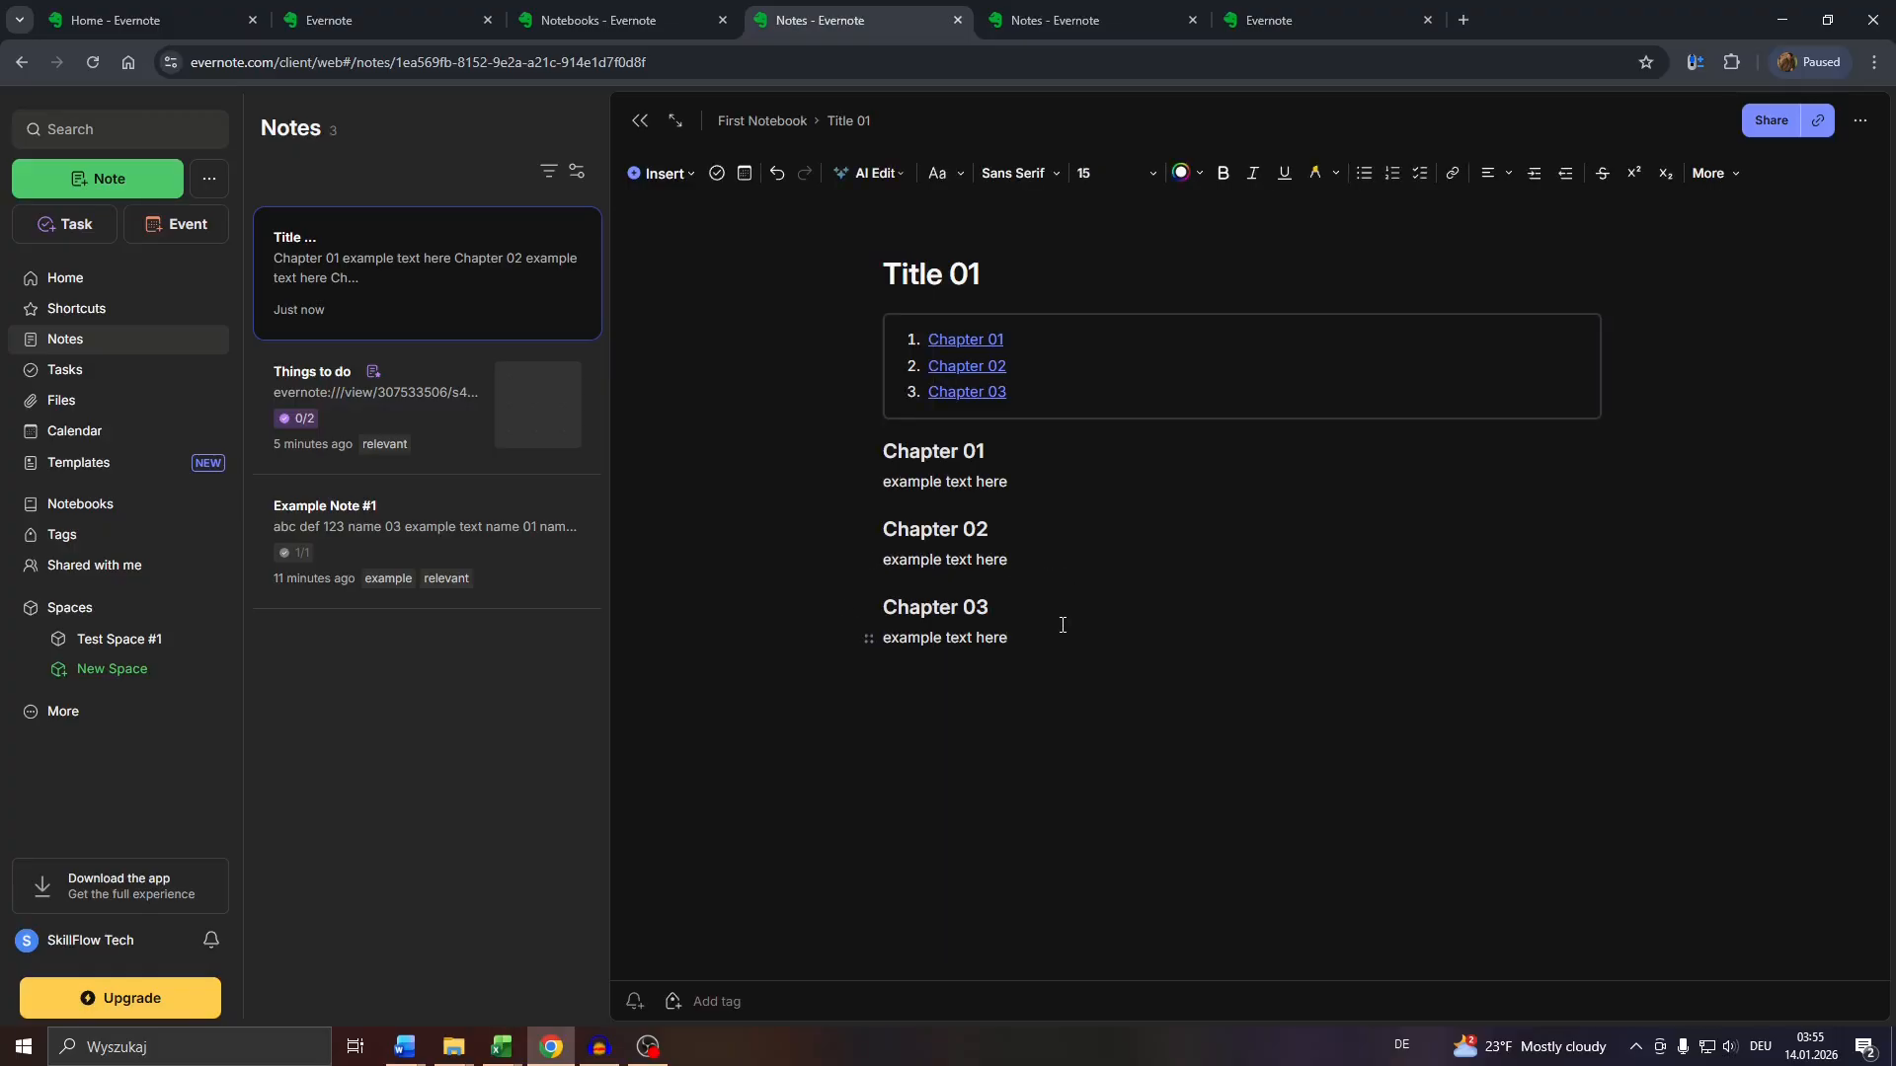